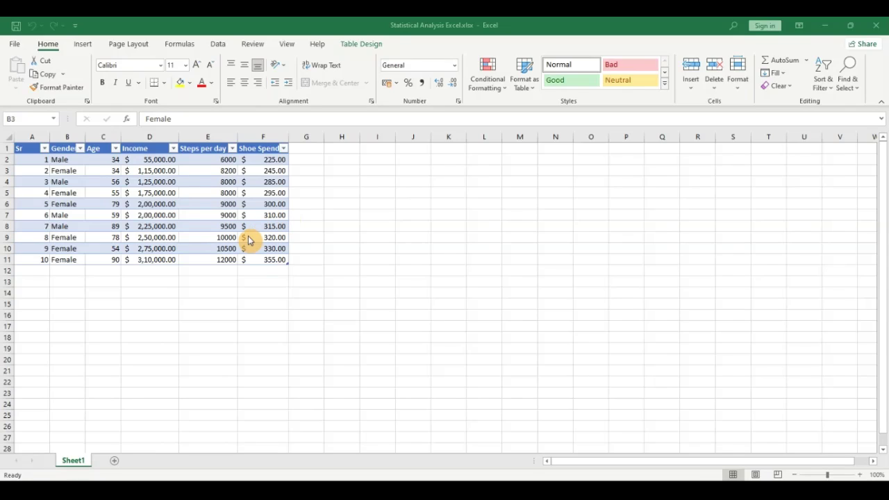
# Step: Fit the widths of the Gender and Shoe Spend columns to their contents
pyautogui.click(96, 195)
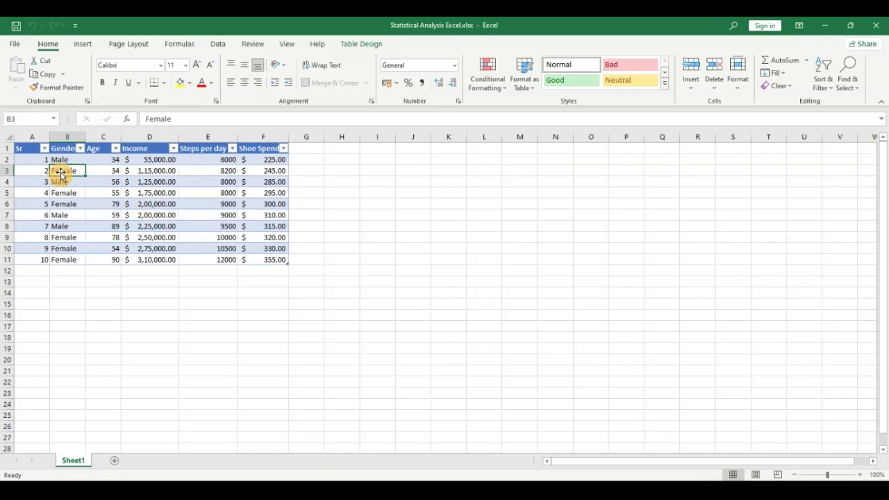
pyautogui.doubleClick(86, 134)
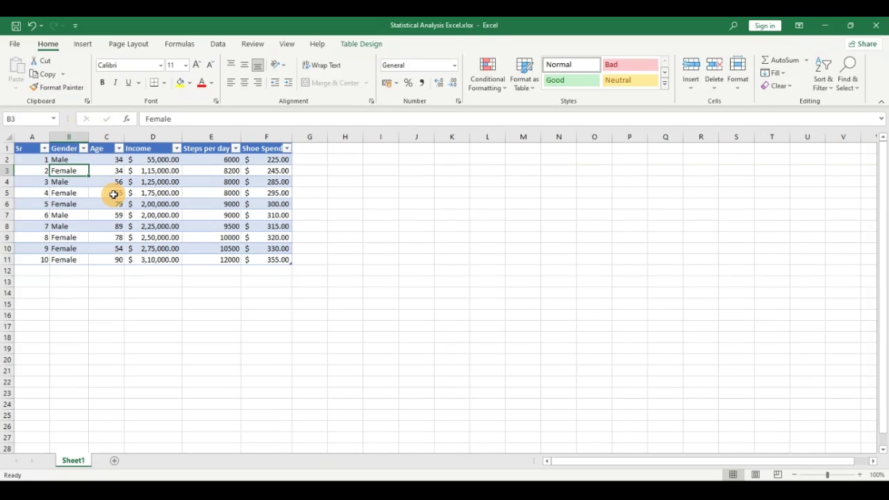
pyautogui.click(80, 149)
pyautogui.click(98, 149)
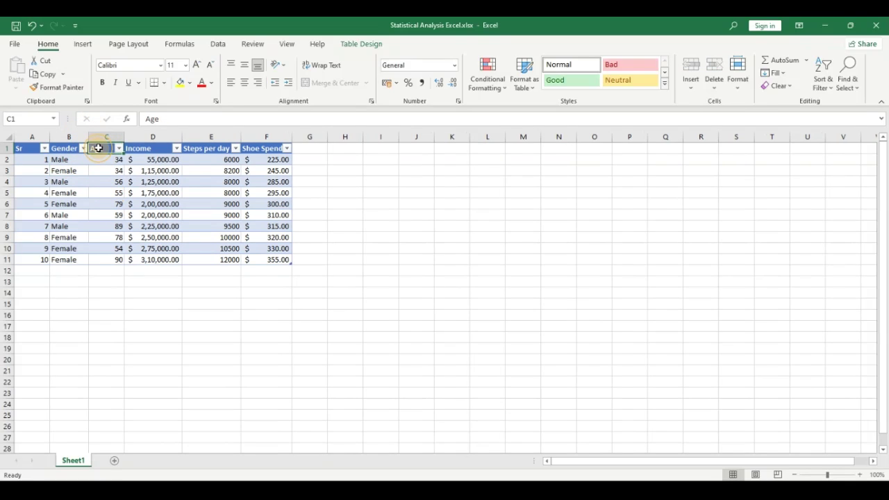
pyautogui.click(145, 148)
pyautogui.click(208, 149)
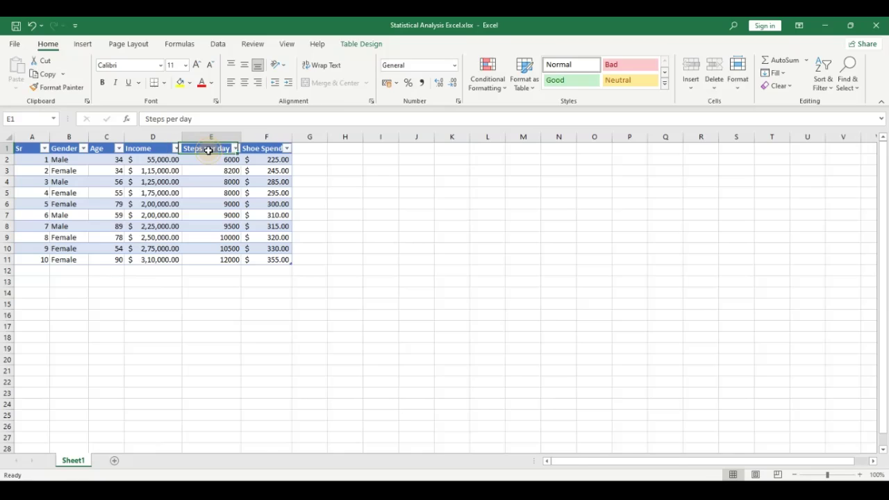
pyautogui.click(268, 149)
pyautogui.doubleClick(295, 136)
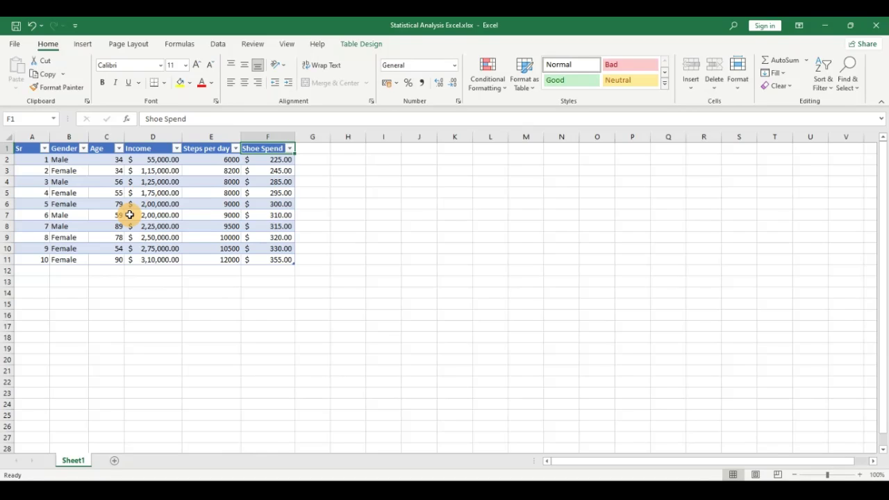
# Step: Examine the Gender, Age, Income, Steps per day and Shoe Spend columns as candidate regression variables
pyautogui.click(68, 148)
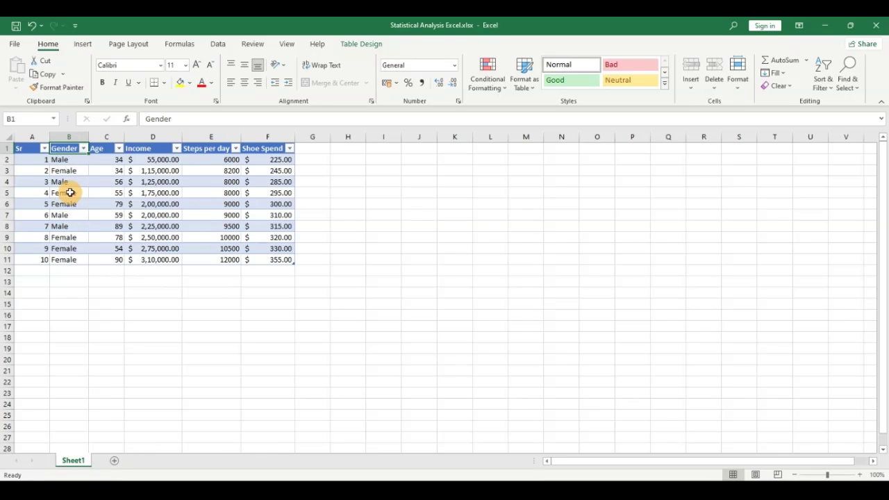
pyautogui.click(104, 148)
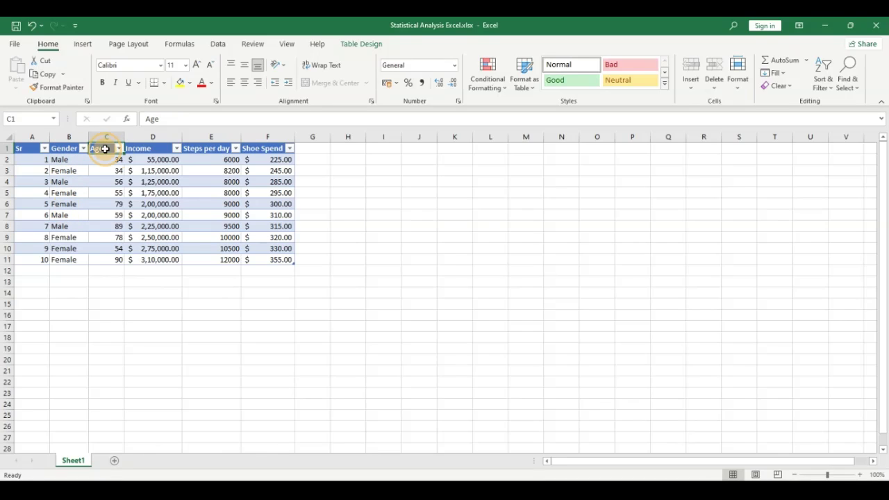
pyautogui.click(146, 151)
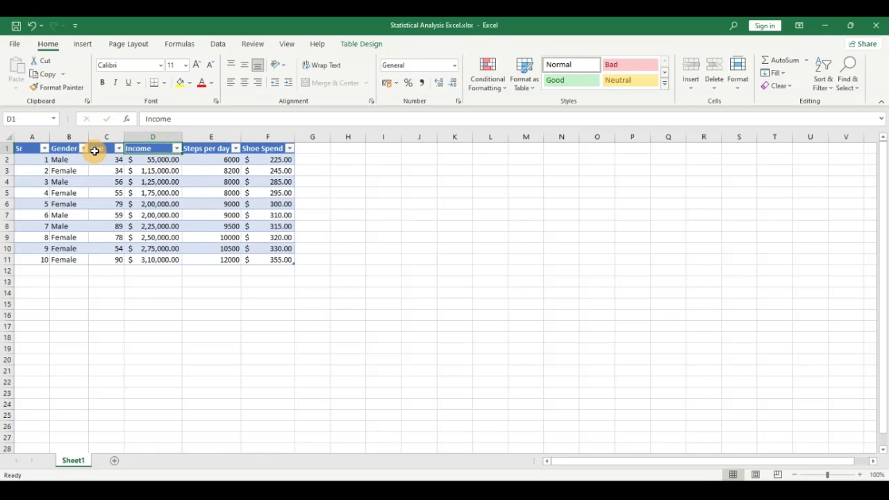
pyautogui.click(95, 148)
pyautogui.click(149, 151)
pyautogui.click(198, 148)
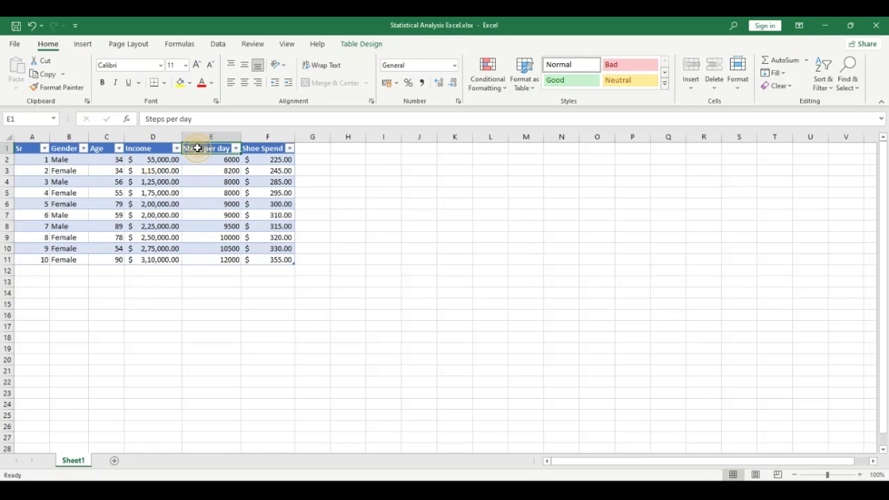
pyautogui.click(264, 148)
pyautogui.click(73, 150)
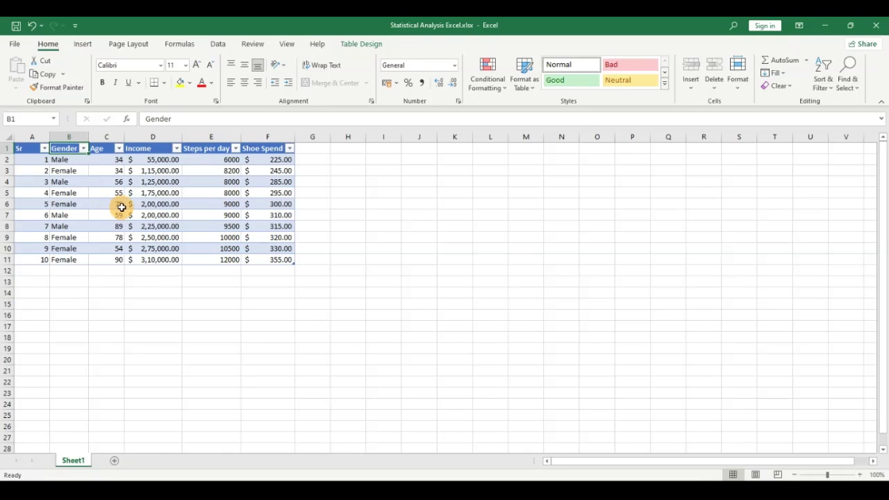
pyautogui.click(120, 202)
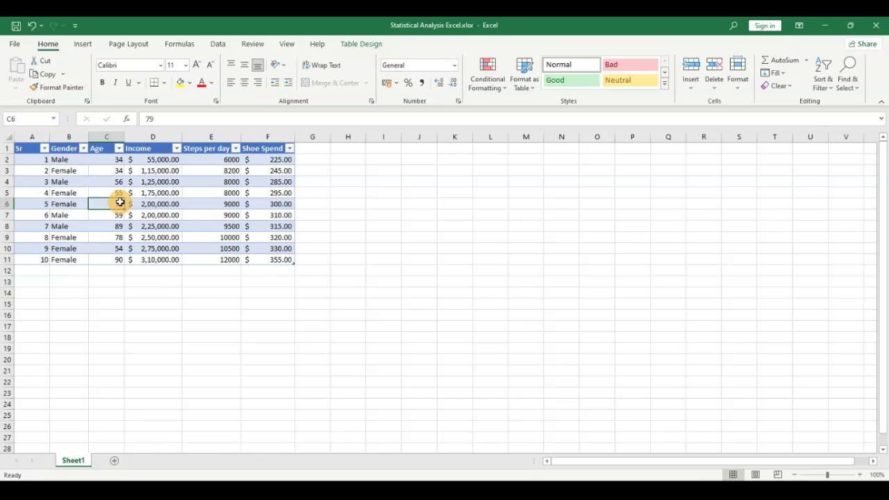
pyautogui.click(61, 150)
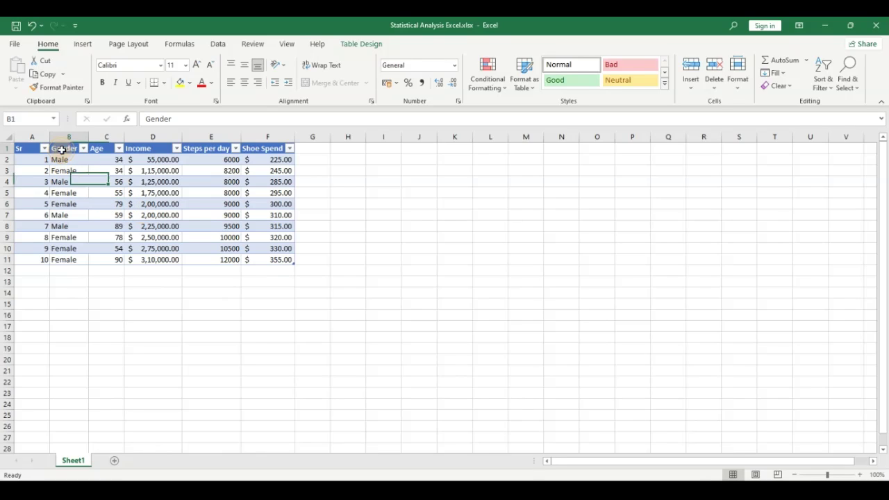
pyautogui.click(103, 150)
pyautogui.click(142, 149)
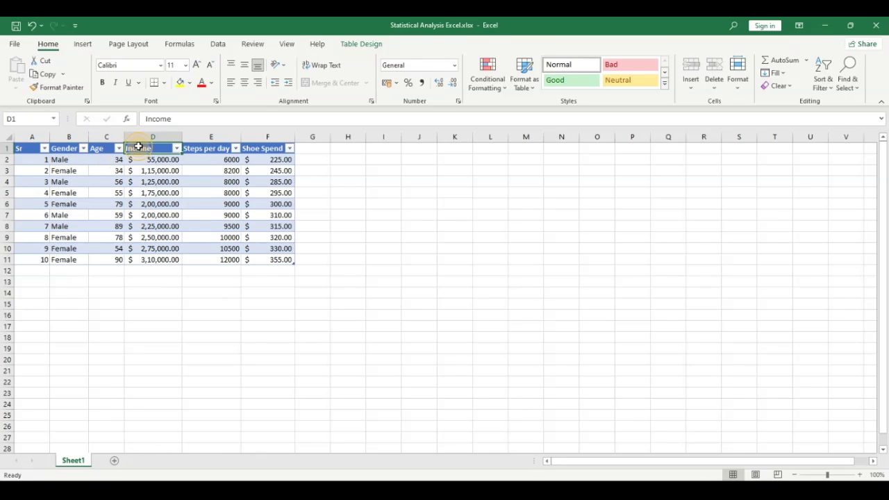
pyautogui.click(198, 150)
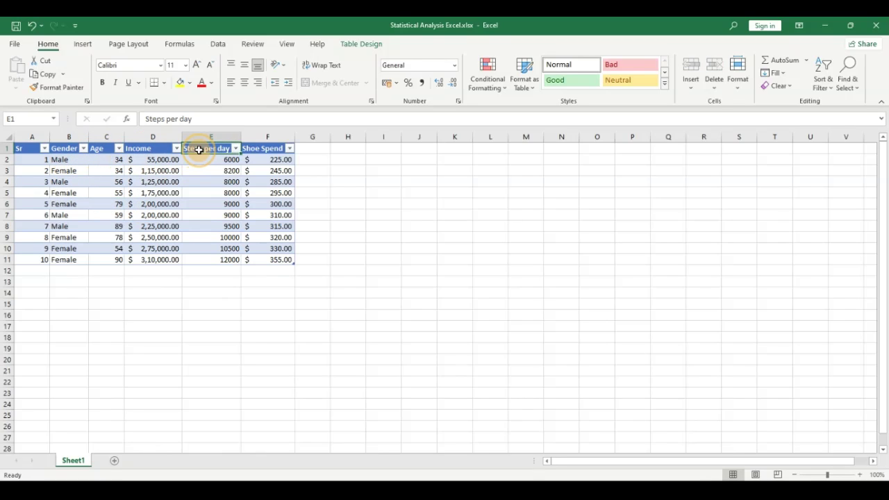
pyautogui.click(257, 151)
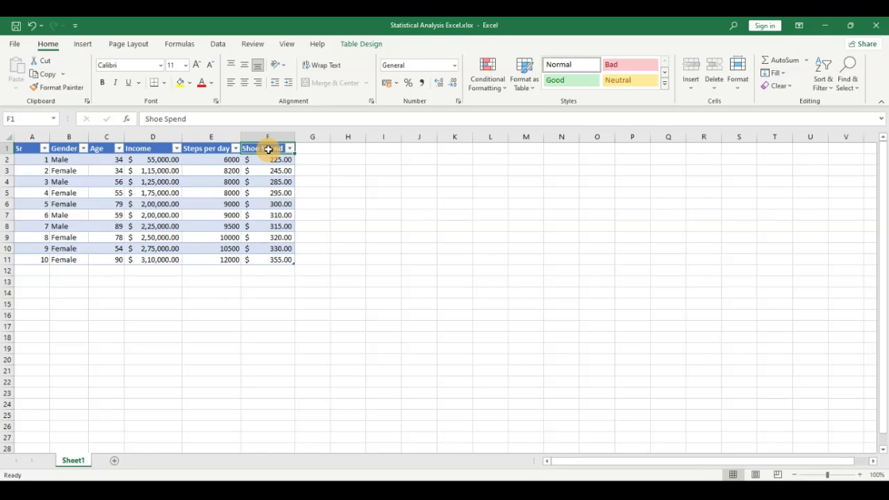
pyautogui.click(65, 149)
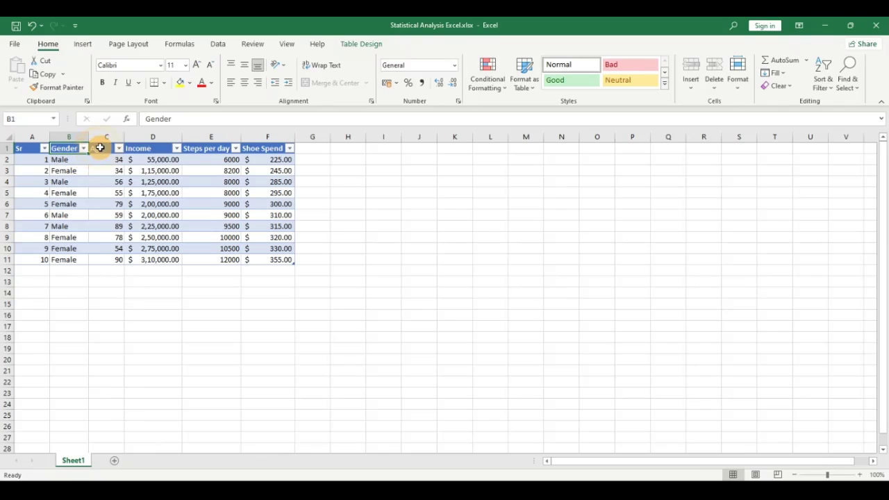
pyautogui.click(99, 147)
pyautogui.click(147, 150)
pyautogui.click(201, 149)
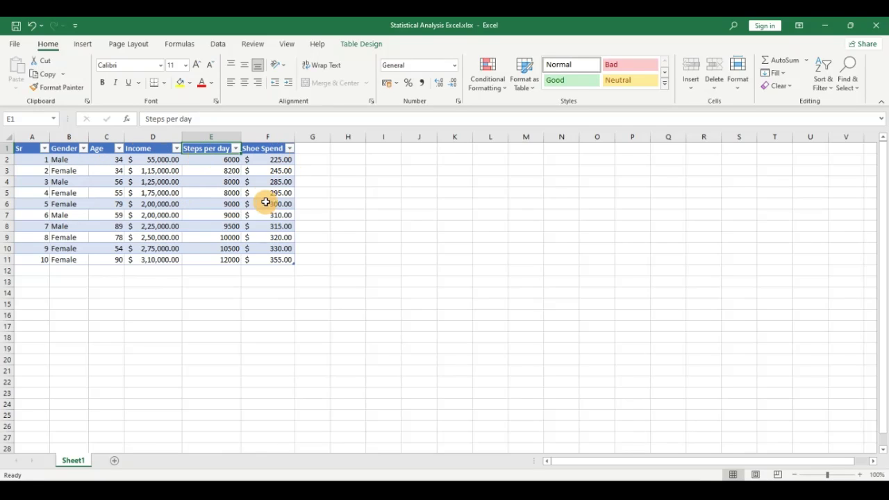
# Step: Start a Regression analysis with the Shoe Spend column, F1:F11, as the input Y range
pyautogui.click(215, 46)
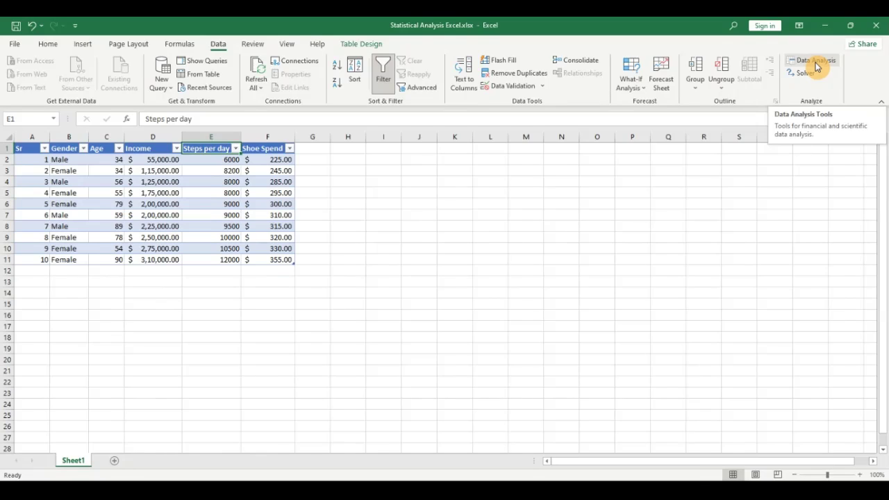
pyautogui.click(817, 63)
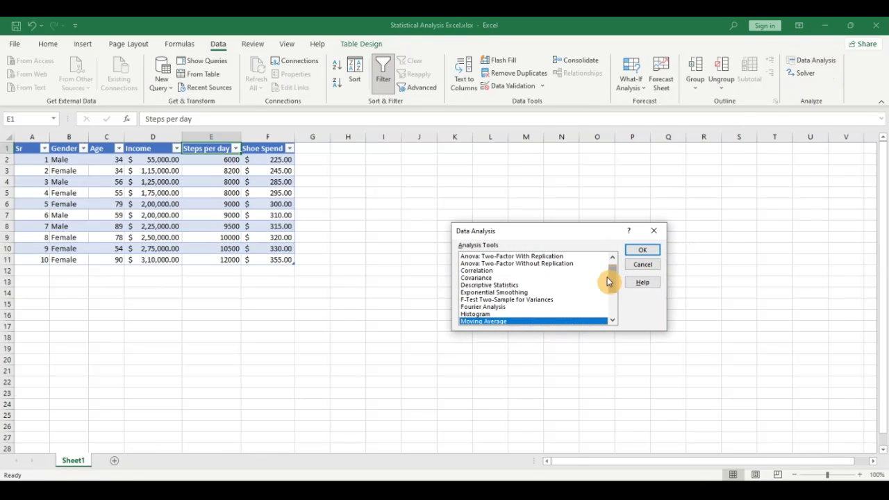
pyautogui.moveTo(611, 267); pyautogui.dragTo(611, 294)
pyautogui.click(502, 300)
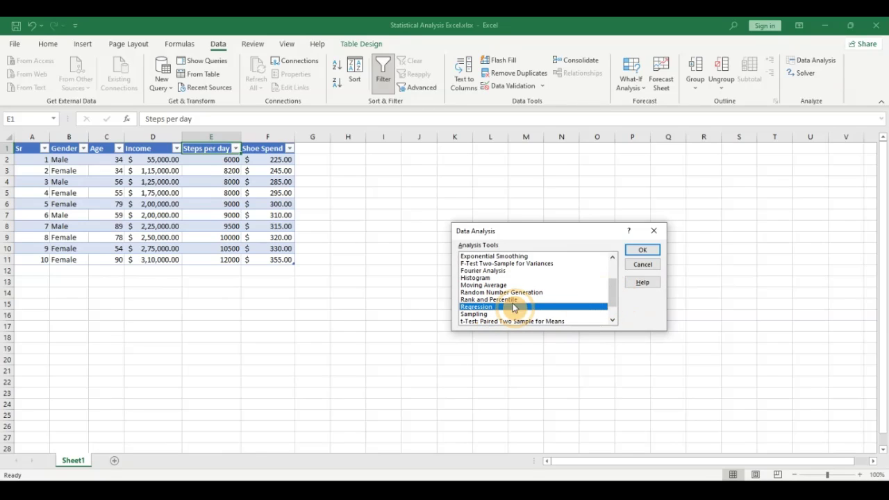
pyautogui.click(633, 250)
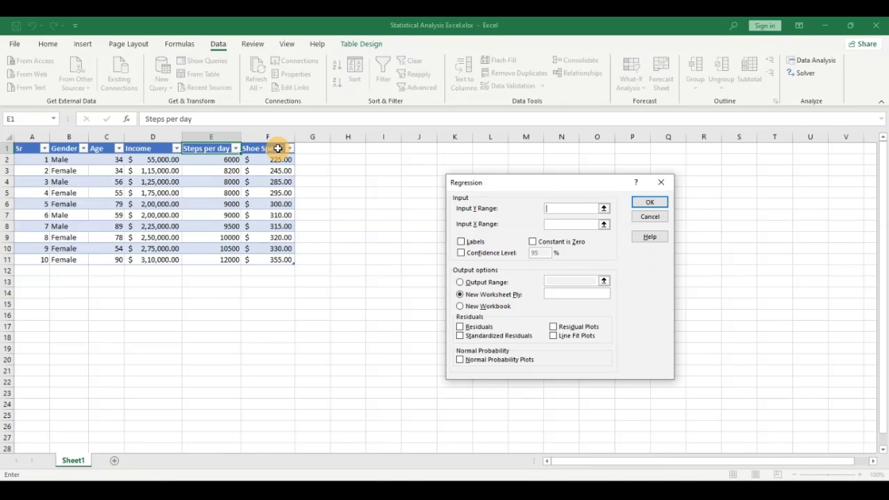
pyautogui.moveTo(278, 148); pyautogui.dragTo(279, 260)
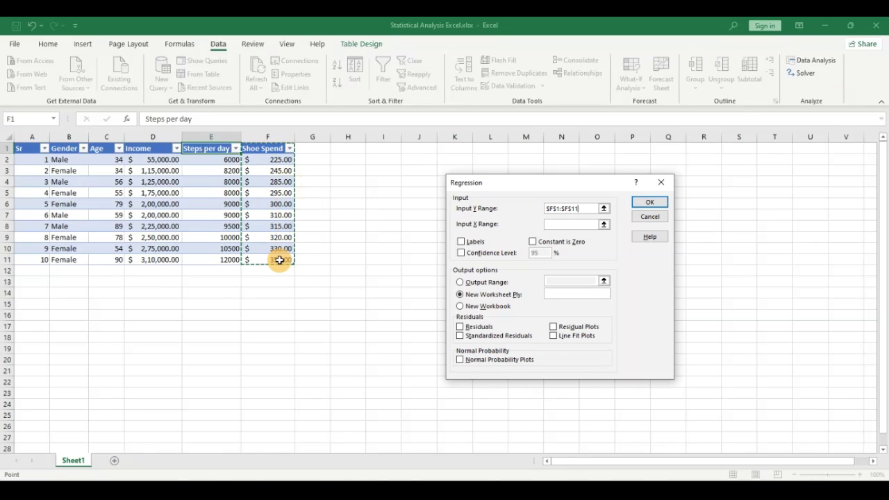
# Step: Try to run the regression with the Gender to Steps per day columns, B1:E11, as the input X range
pyautogui.click(567, 225)
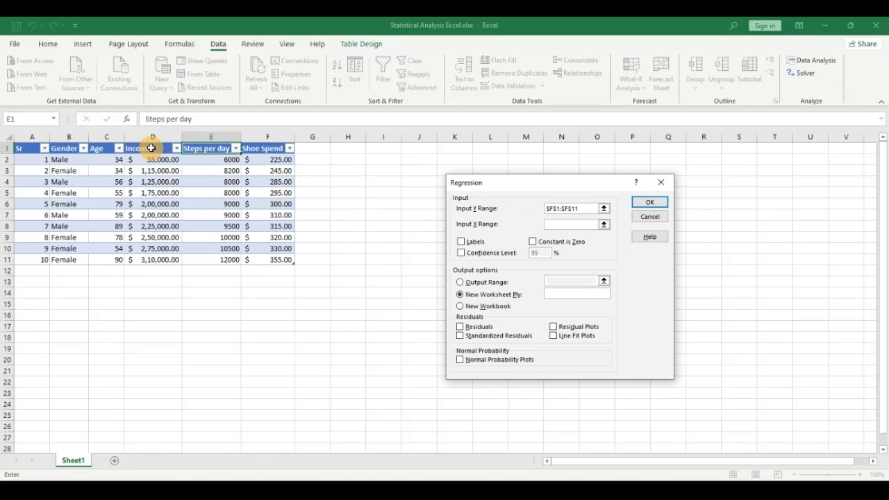
pyautogui.moveTo(64, 150); pyautogui.dragTo(215, 259)
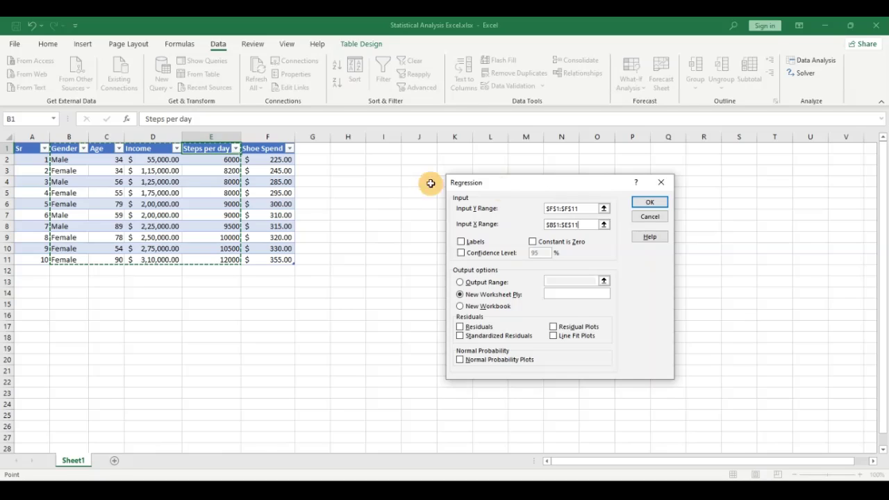
pyautogui.click(648, 202)
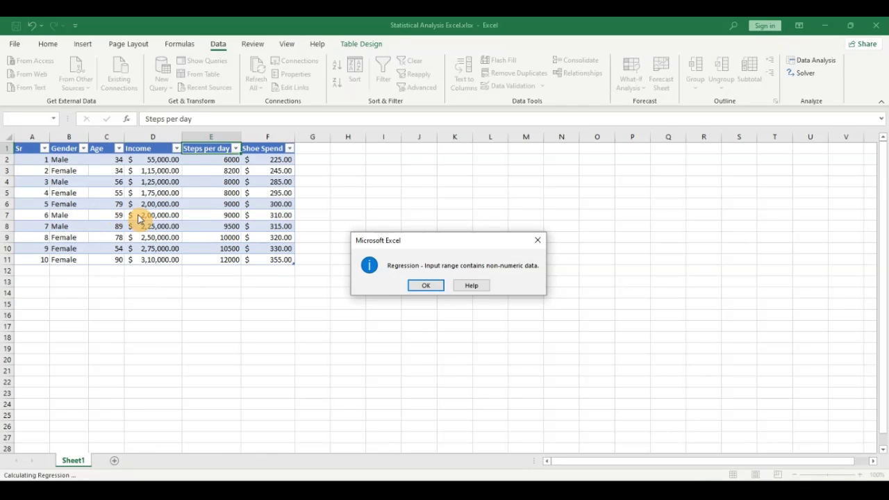
pyautogui.click(424, 284)
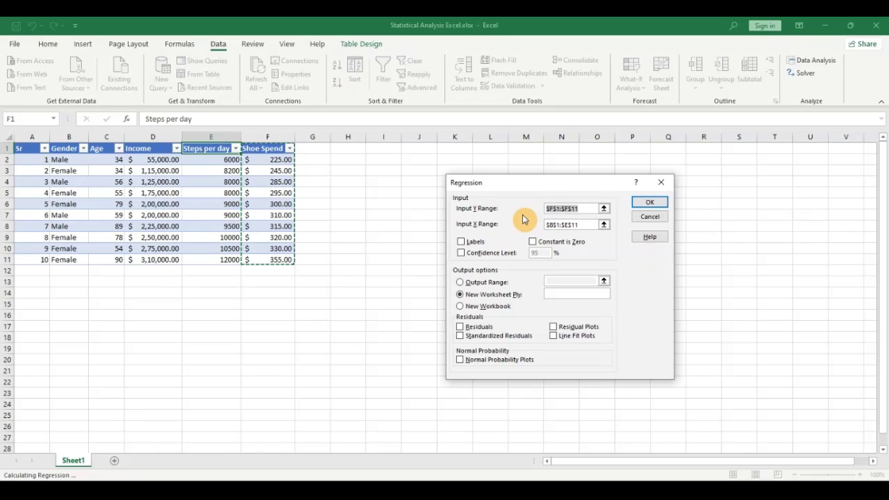
# Step: Set the regression's input X range to C1:E11 and its output range to cell H3
pyautogui.click(553, 224)
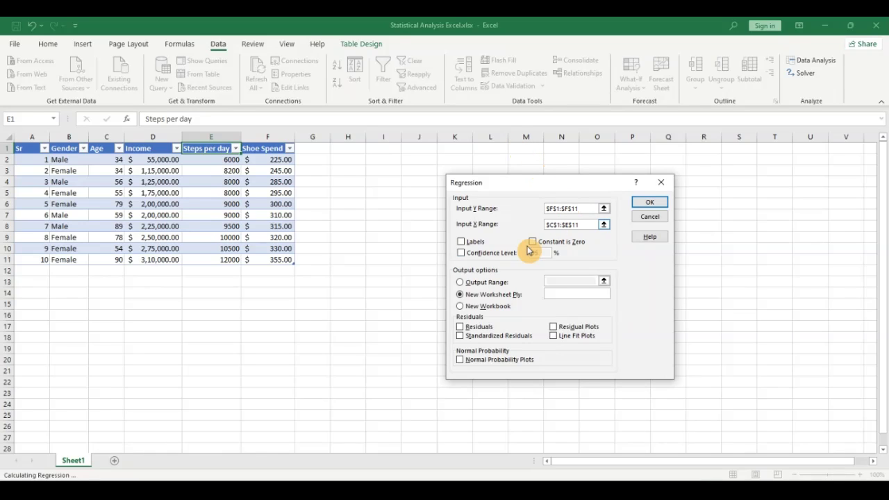
pyautogui.click(460, 282)
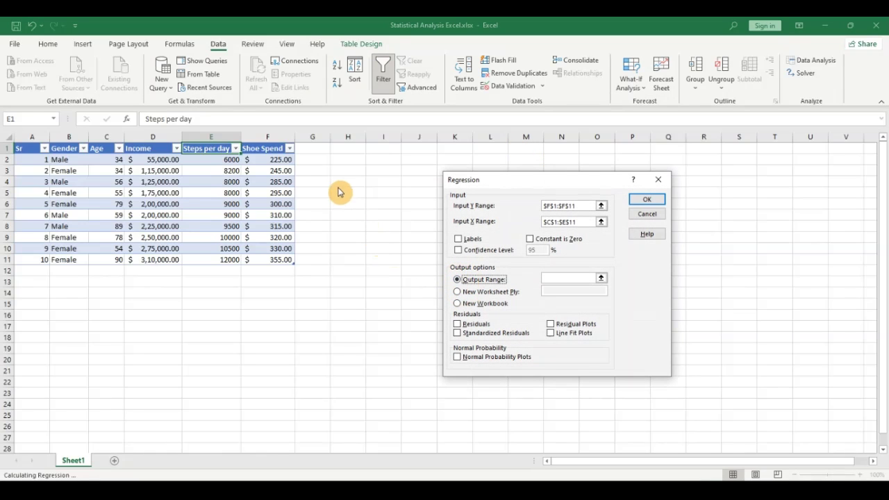
pyautogui.click(554, 277)
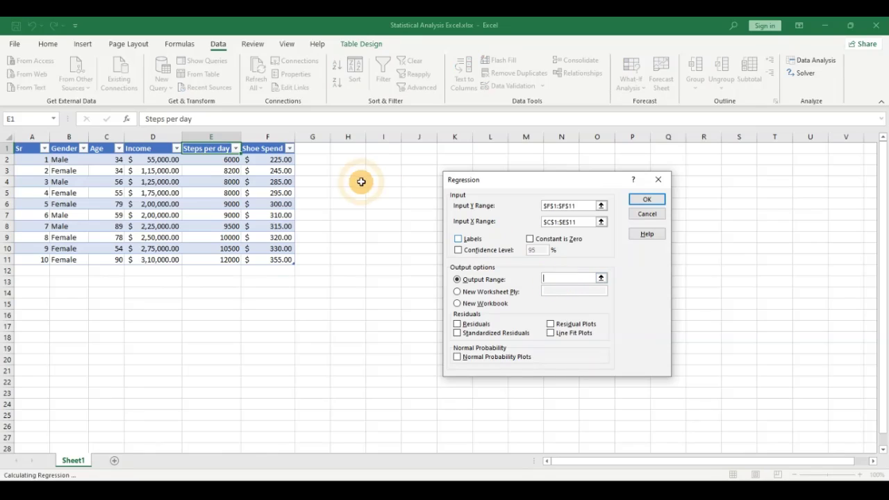
pyautogui.click(347, 171)
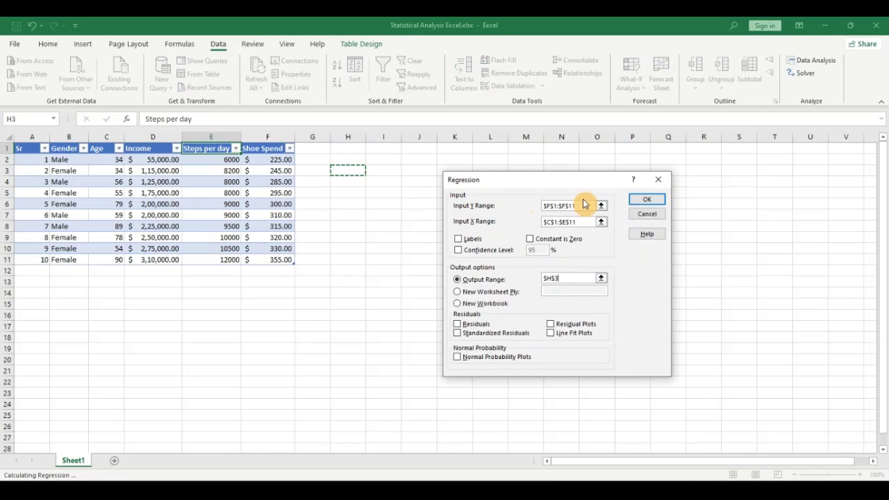
# Step: Enable Labels for the regression's input ranges and run the analysis
pyautogui.click(646, 200)
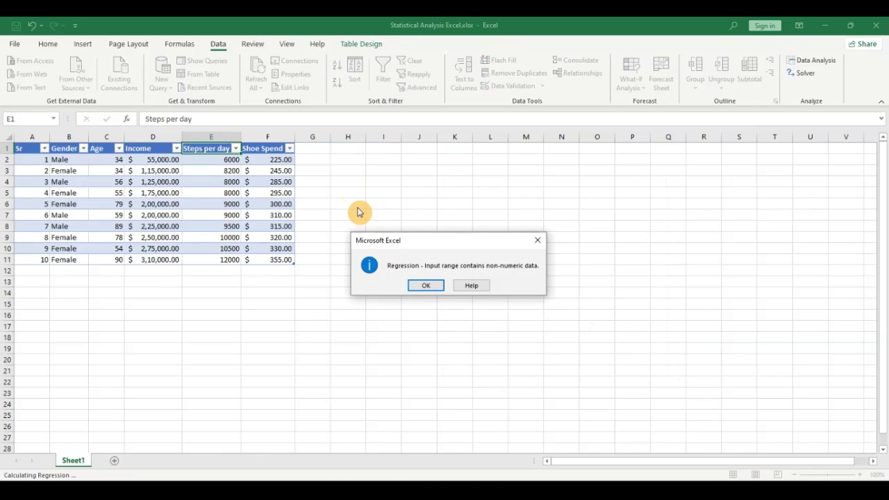
pyautogui.click(417, 285)
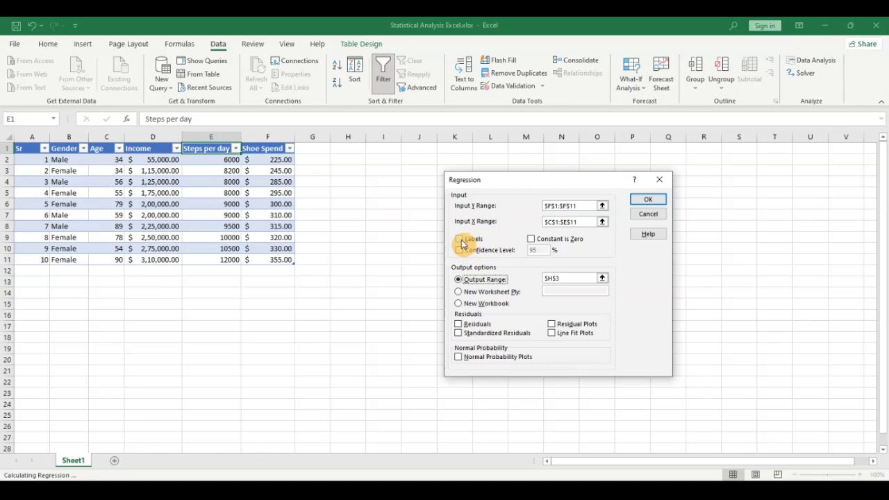
pyautogui.click(461, 240)
pyautogui.click(651, 201)
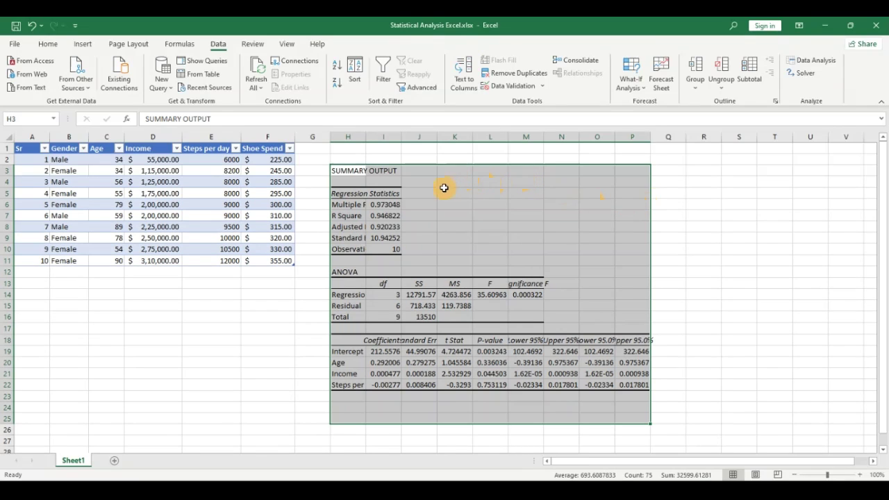
# Step: Widen columns H through L to fit the labels and values of the regression output
pyautogui.click(366, 137)
pyautogui.moveTo(365, 137); pyautogui.dragTo(450, 132)
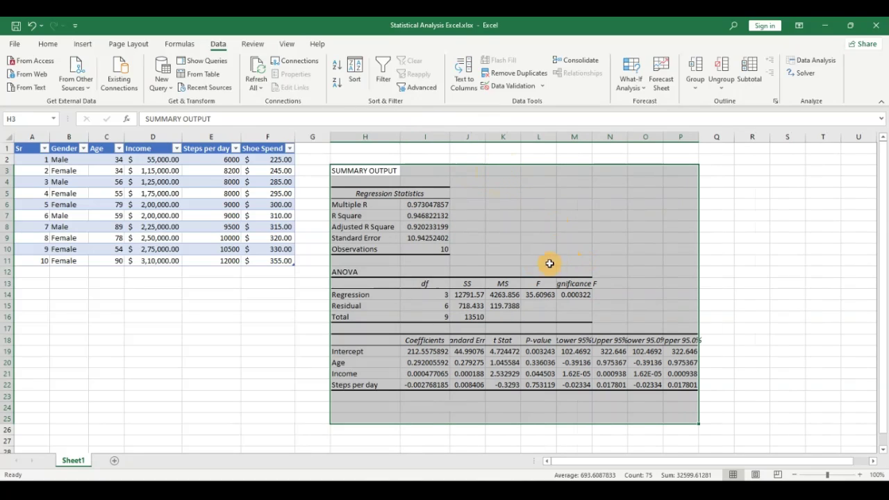
pyautogui.doubleClick(557, 137)
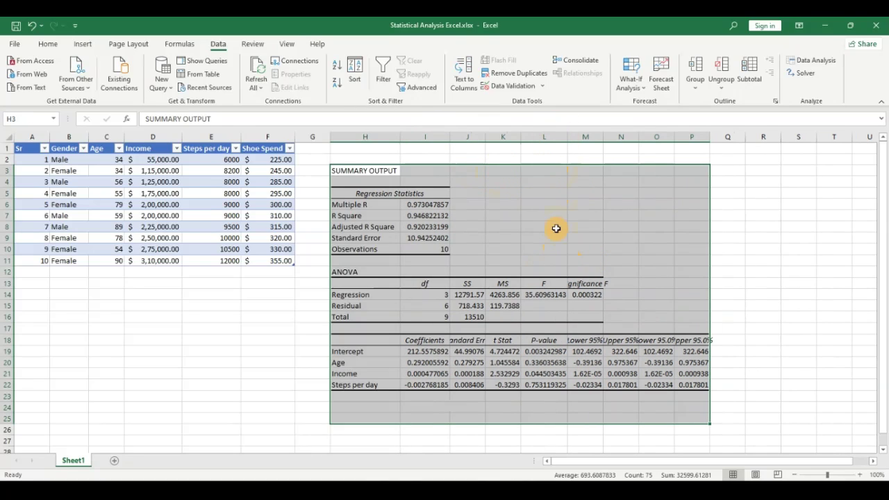
pyautogui.doubleClick(520, 137)
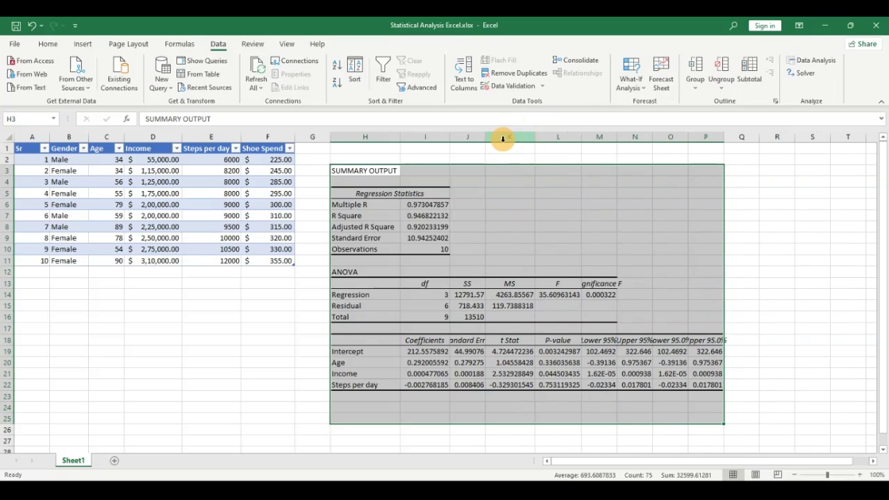
pyautogui.doubleClick(486, 137)
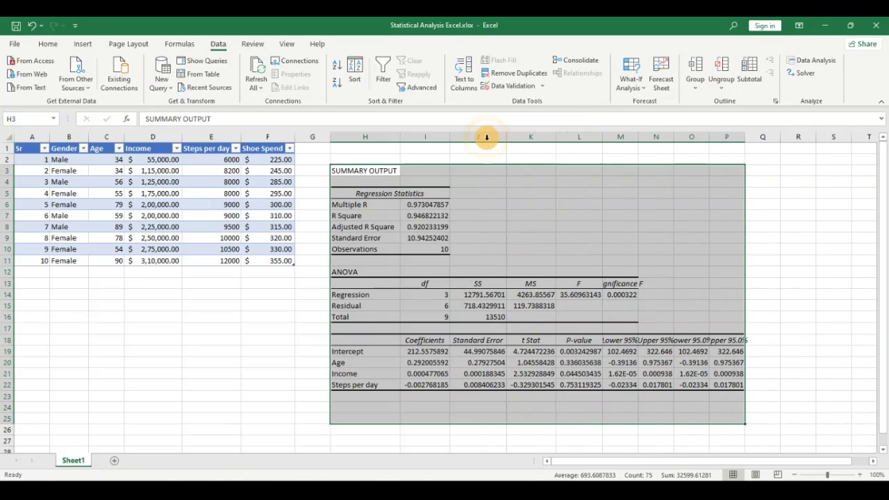
pyautogui.click(510, 240)
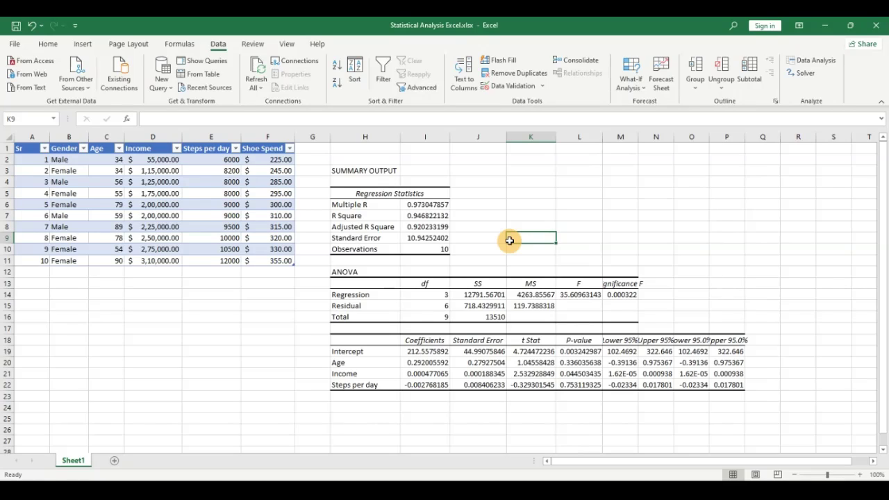
# Step: Examine the Adjusted R Square in the regression output alongside the Shoe Spend column and the Gender to Steps per day columns
pyautogui.moveTo(352, 227); pyautogui.dragTo(410, 227)
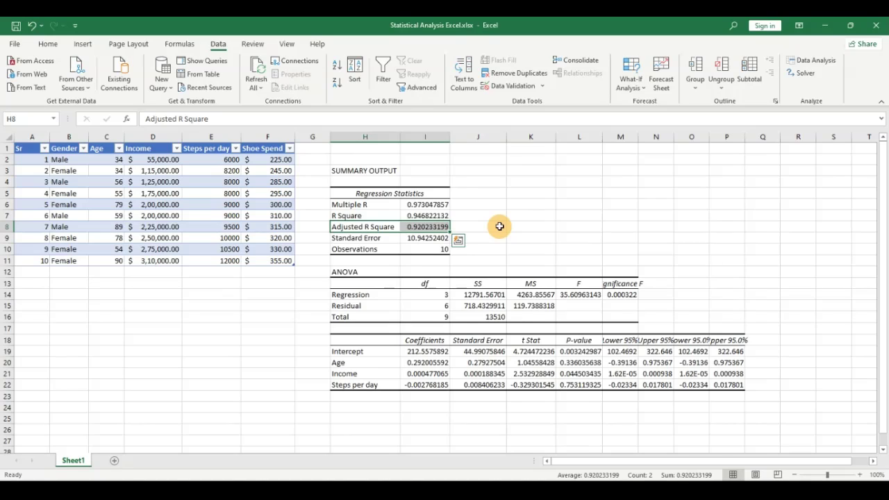
pyautogui.moveTo(271, 148); pyautogui.dragTo(264, 261)
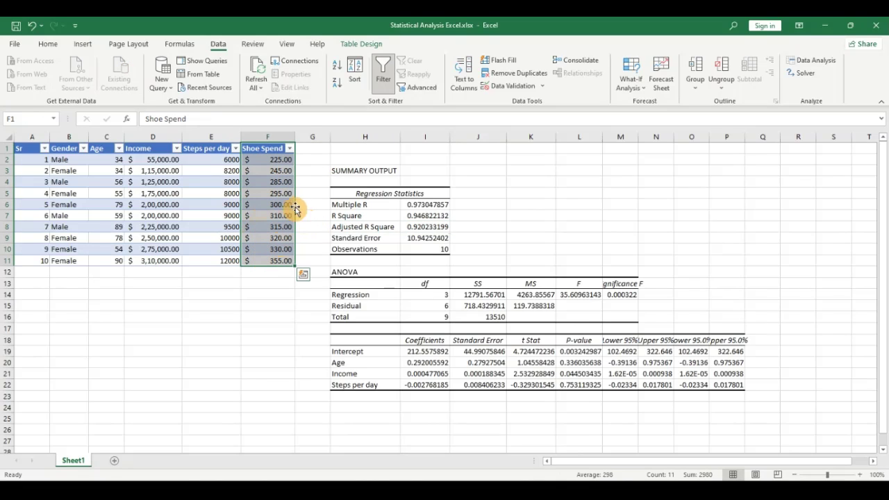
pyautogui.moveTo(66, 145); pyautogui.dragTo(225, 144)
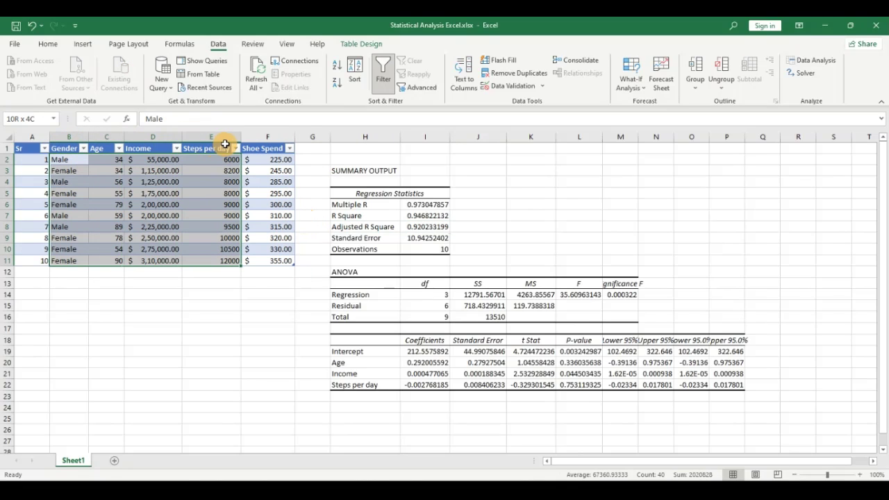
pyautogui.click(214, 204)
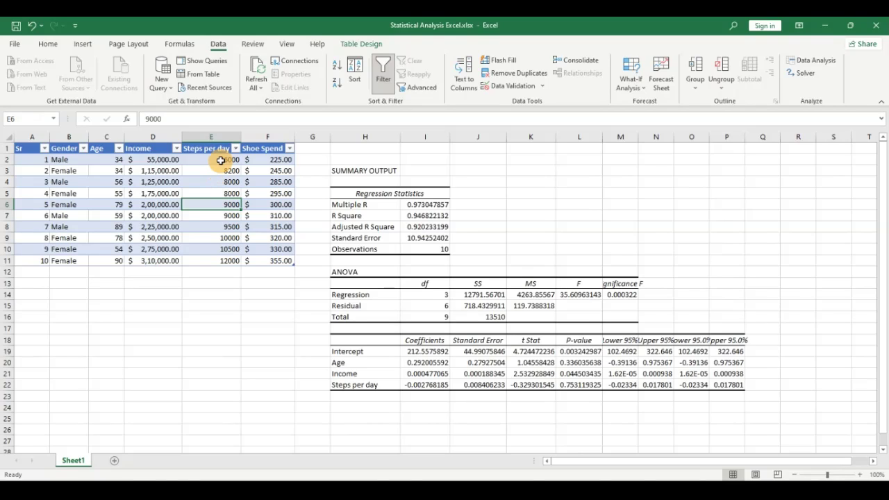
# Step: Fit column M's width to the Significance F heading and its value in the ANOVA table
pyautogui.click(625, 296)
pyautogui.doubleClick(638, 136)
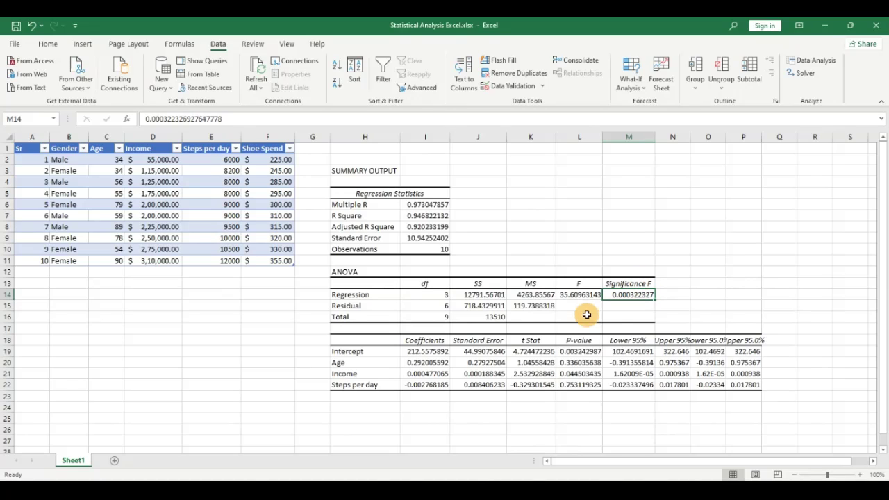
# Step: Examine the P-values of the Intercept, Age, Income and Steps per day rows in the coefficients table
pyautogui.moveTo(577, 351); pyautogui.dragTo(582, 380)
pyautogui.click(574, 373)
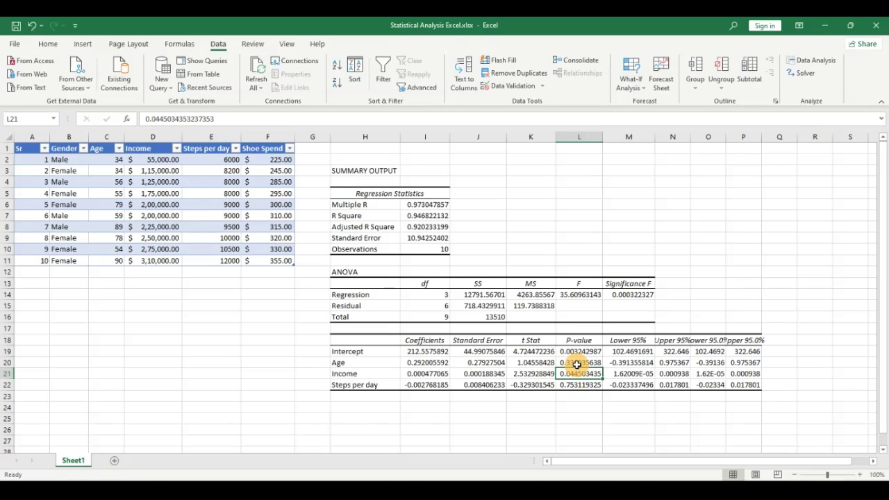
pyautogui.click(576, 364)
pyautogui.click(578, 374)
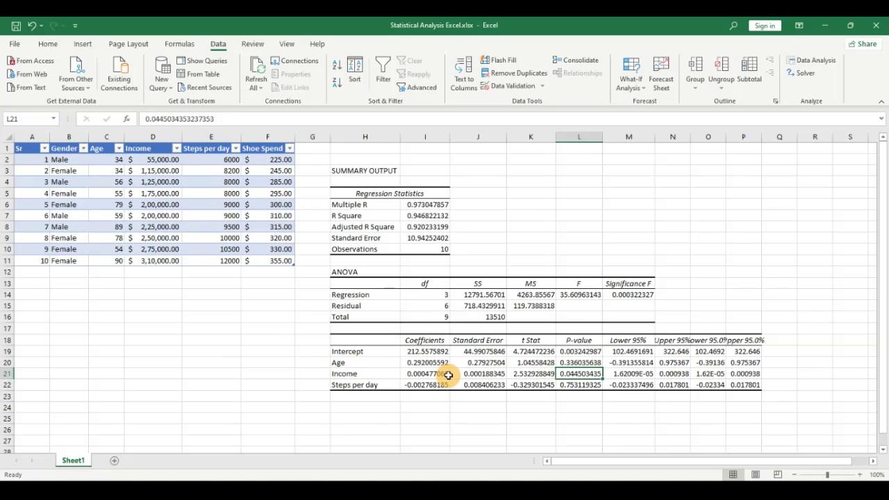
pyautogui.click(349, 374)
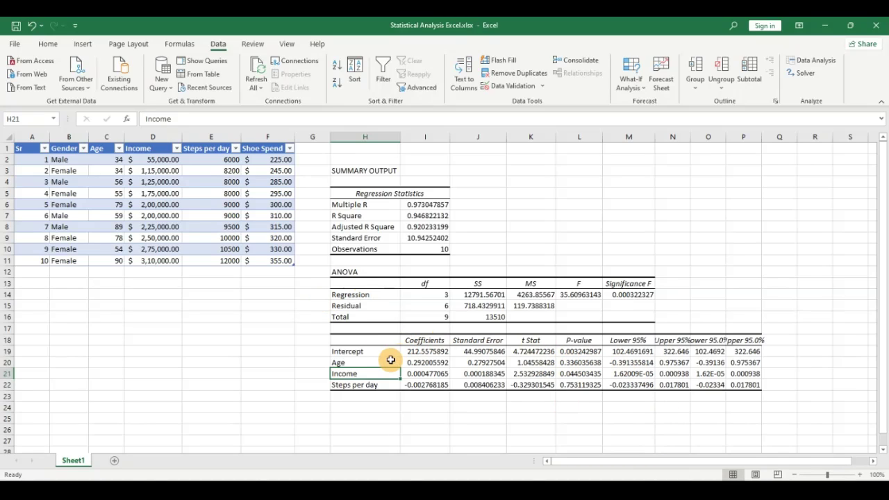
pyautogui.click(579, 362)
pyautogui.click(576, 386)
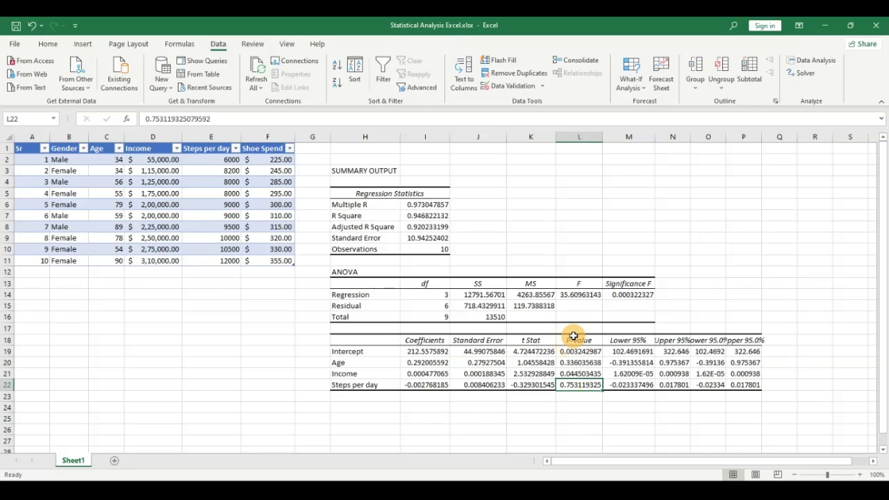
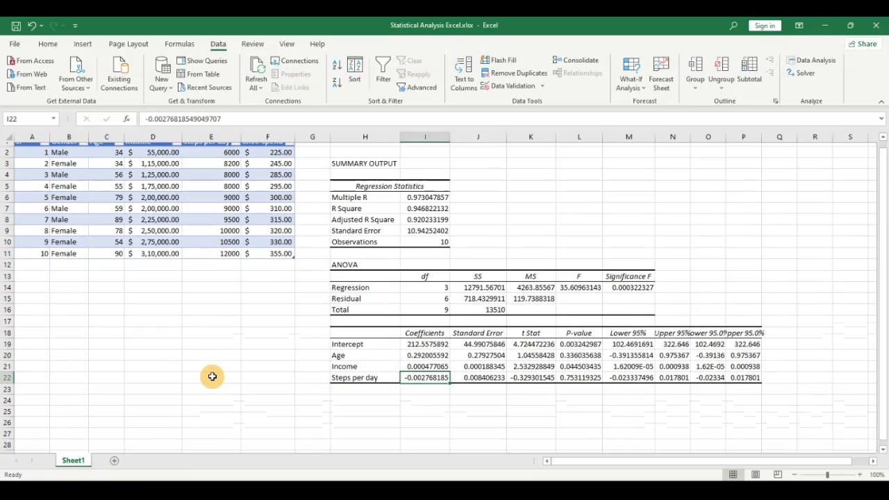
# Step: Write the regression equation in cell E24 as text: "Shoe Spend = Steps * (-0.002) + Income *(0.0004) + Age *0.29 + 212"
pyautogui.click(210, 412)
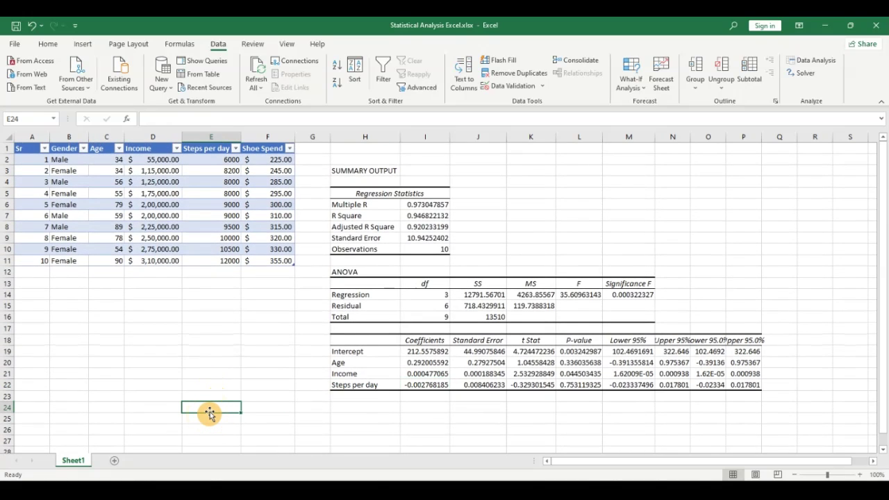
pyautogui.write('Shoe Spe')
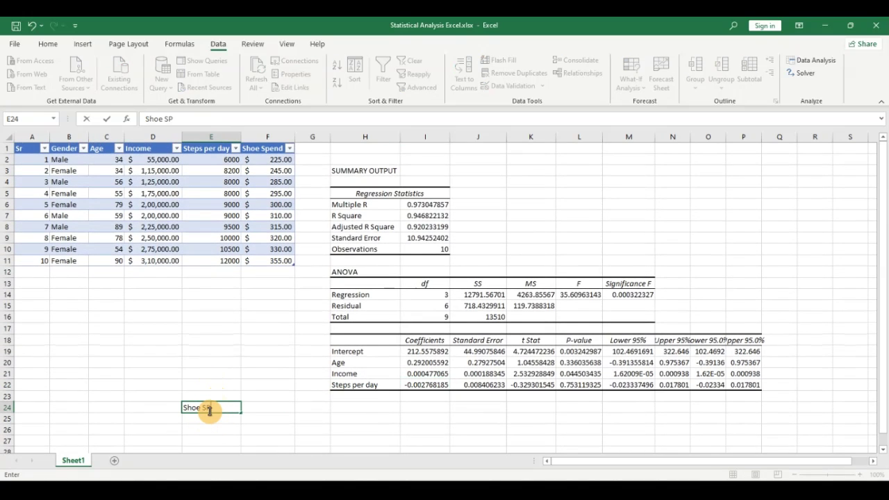
pyautogui.press('BackSpace')
pyautogui.press('BackSpace')
pyautogui.write('pend = Steps *')
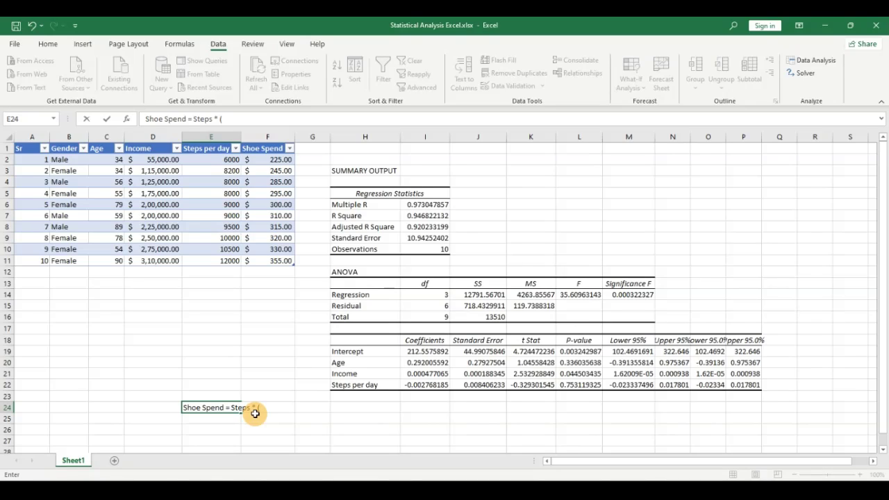
pyautogui.write('(-0.002) + Incom')
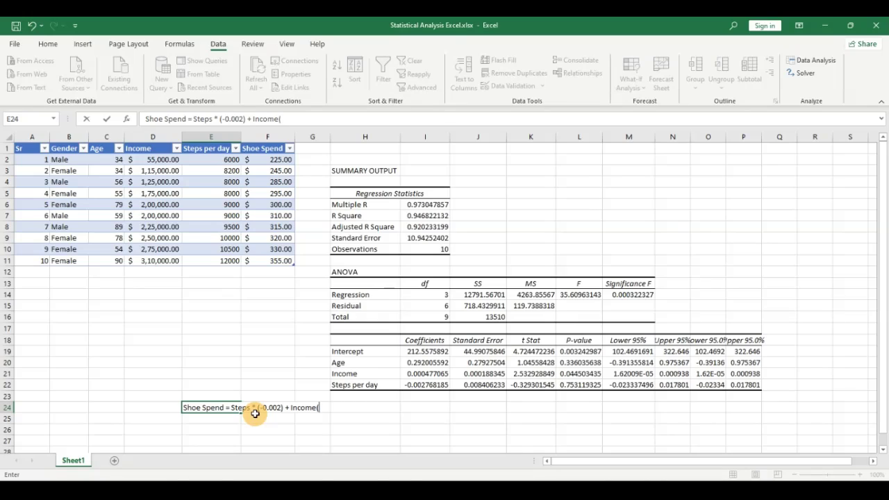
pyautogui.write('e *(0.0004) +')
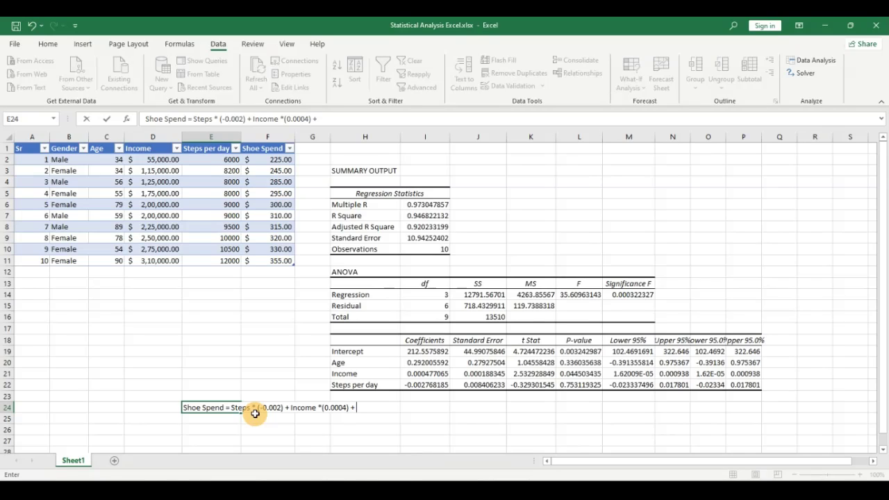
pyautogui.write(' Age *0.29 + 212')
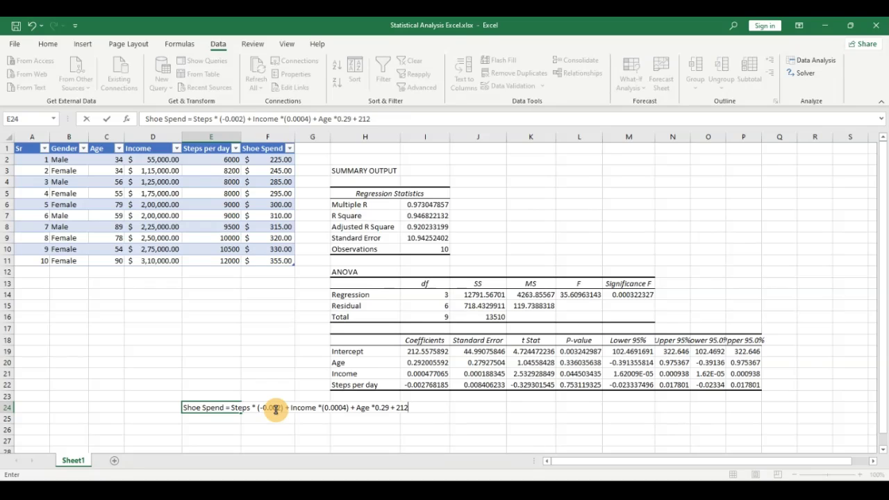
pyautogui.press('Return')
pyautogui.scroll(-1, 254, 343)
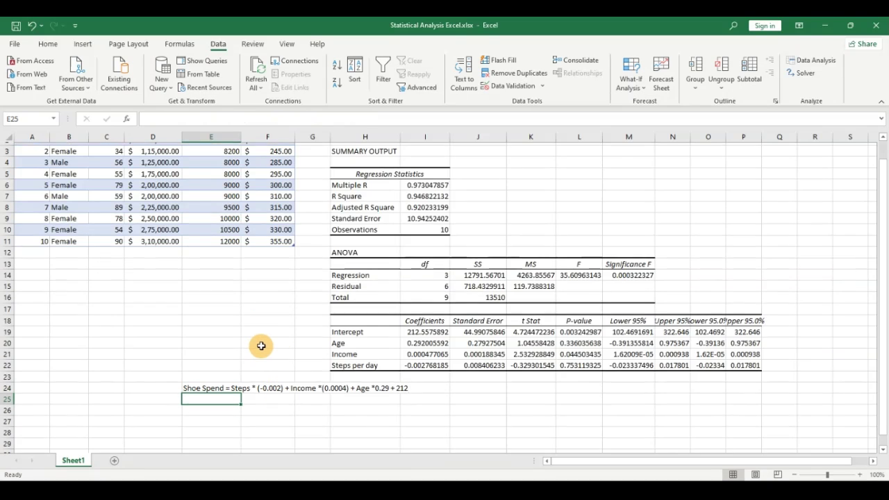
pyautogui.scroll(1, 232, 361)
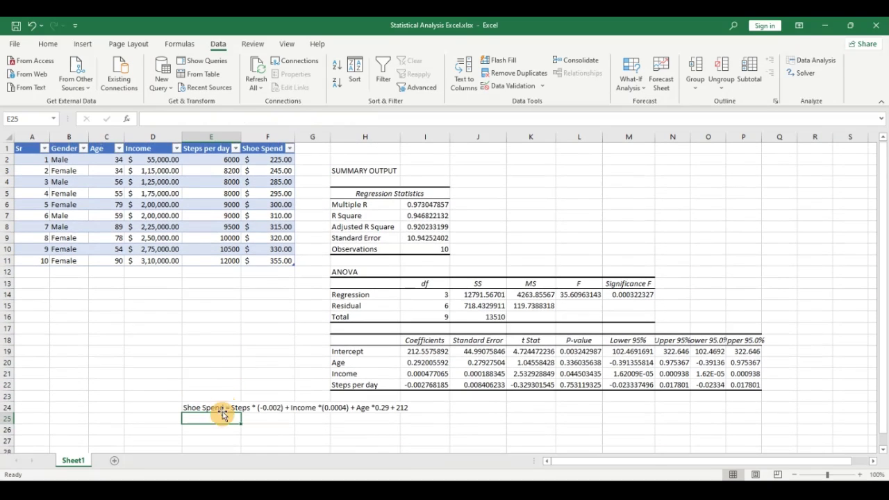
pyautogui.scroll(-1, 213, 406)
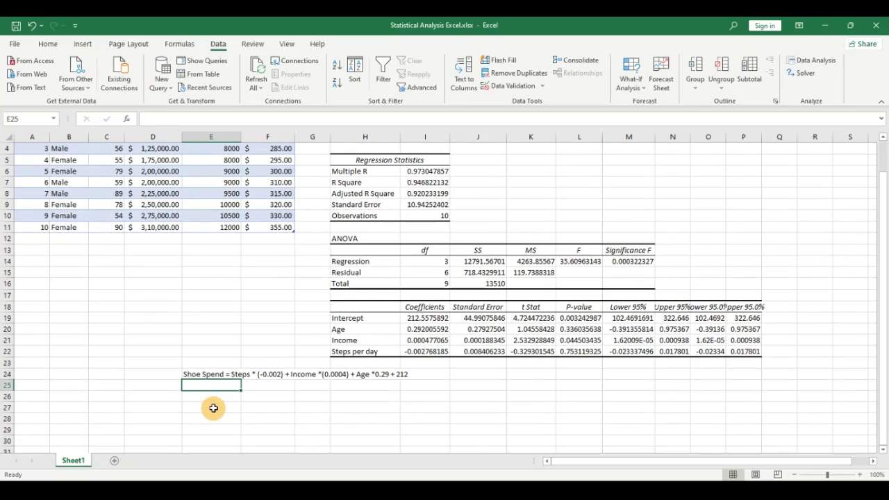
pyautogui.scroll(1, 365, 341)
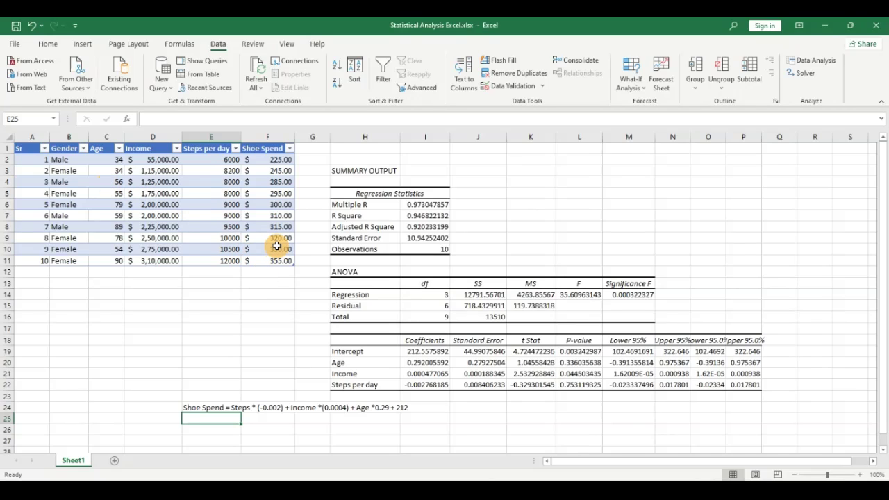
pyautogui.scroll(-1, 322, 275)
pyautogui.scroll(1, 320, 271)
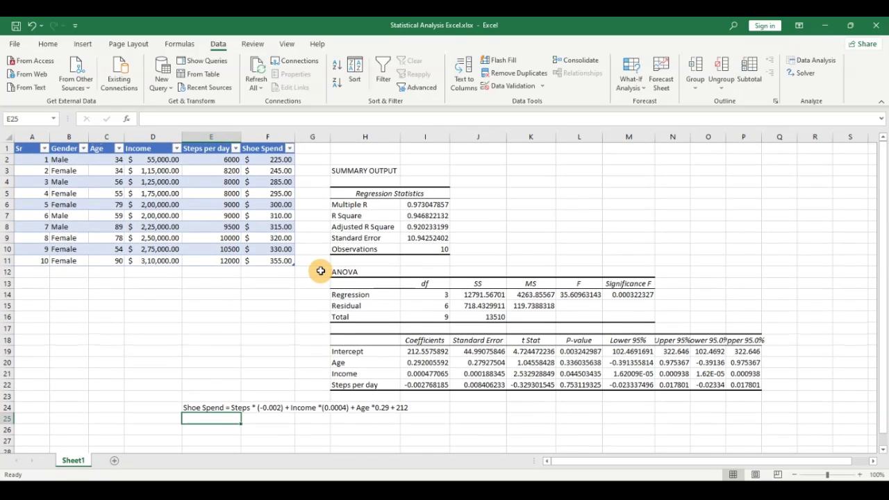
# Step: Enter the headings Gender, Age, Income and Steps in cells E26 to H26, below the equation
pyautogui.click(211, 427)
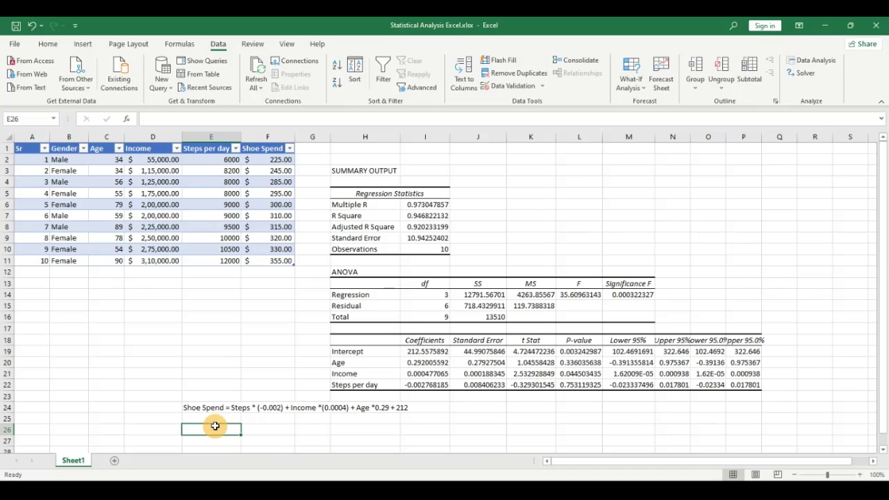
pyautogui.write('Gender')
pyautogui.press('Tab')
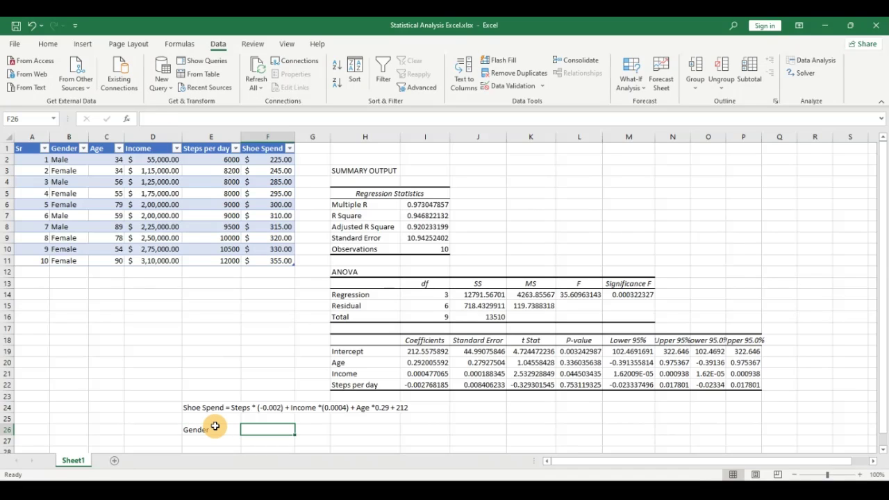
pyautogui.write('Age')
pyautogui.press('Tab')
pyautogui.write('Incom')
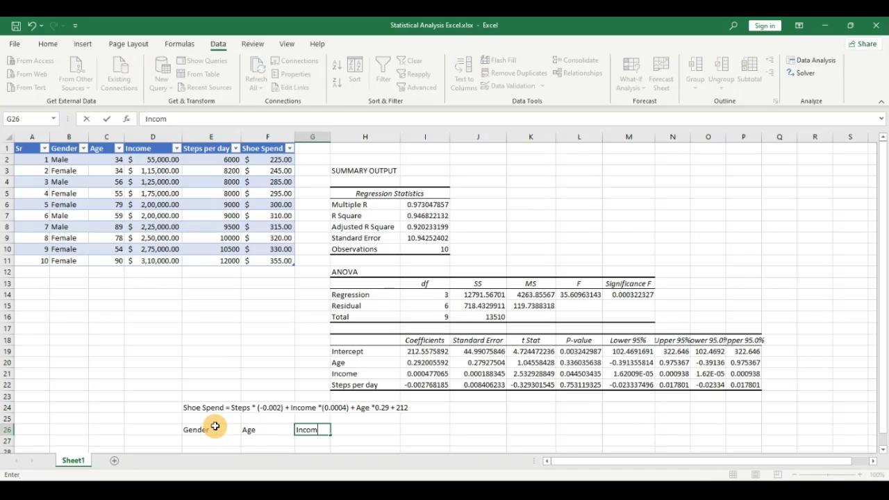
pyautogui.write('e')
pyautogui.press('Tab')
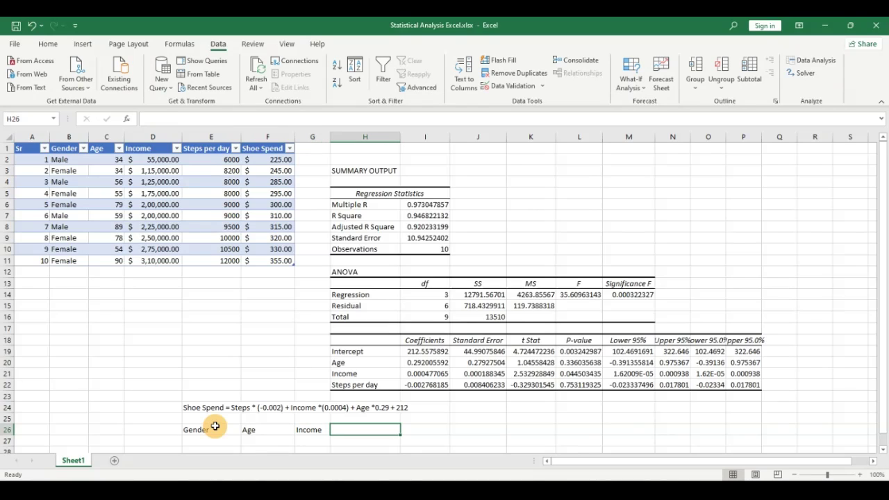
pyautogui.write('Ste')
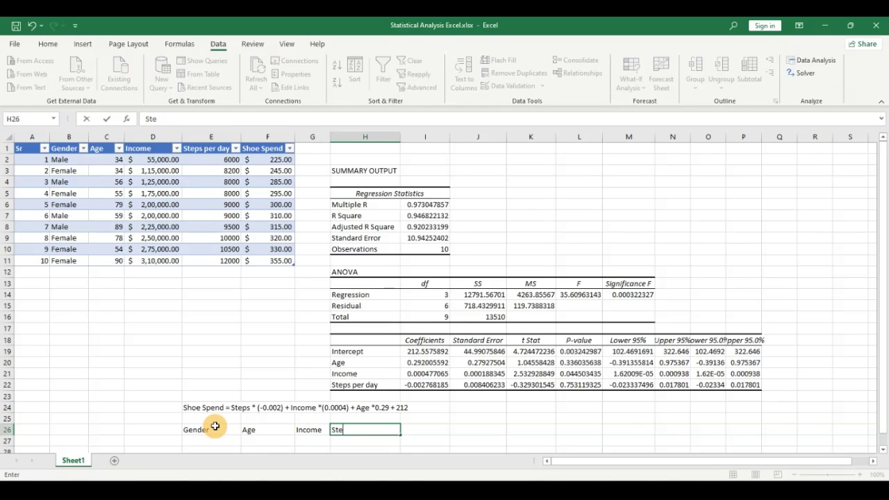
pyautogui.write('ps')
# Step: Clear the Gender heading from cell E26
pyautogui.press('Left')
pyautogui.press('Left')
pyautogui.press('Left')
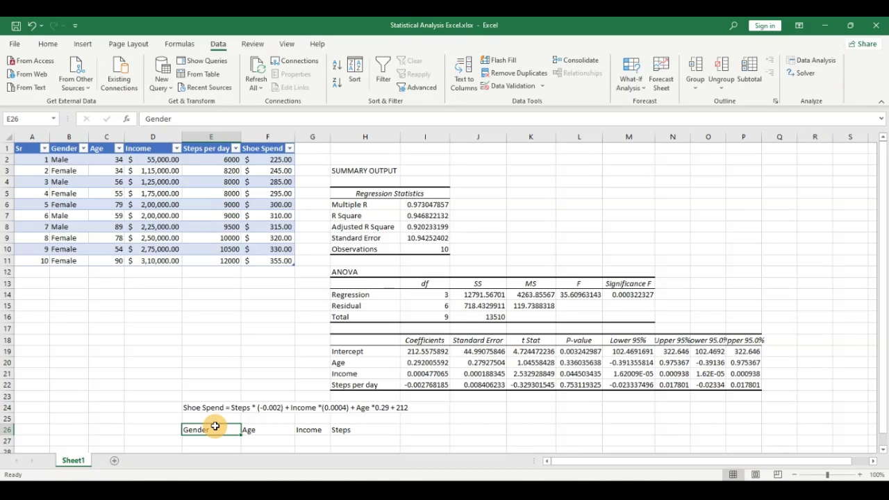
pyautogui.press('Delete')
# Step: Extend the Steps heading in cell H26 so that it reads "Steps per day"
pyautogui.press('Right')
pyautogui.press('Right')
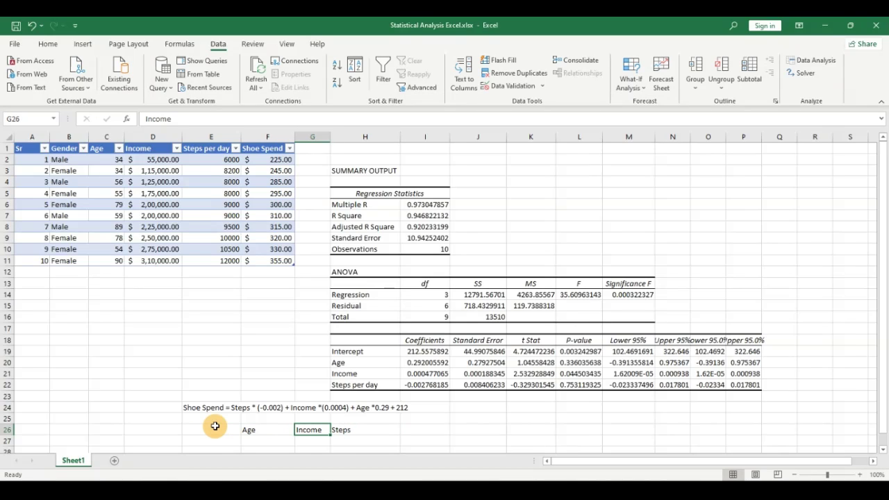
pyautogui.press('Right')
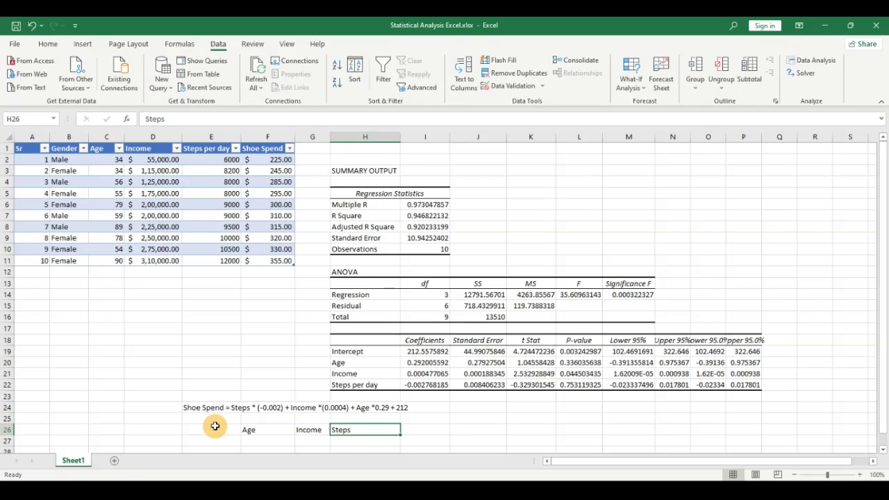
pyautogui.doubleClick(380, 429)
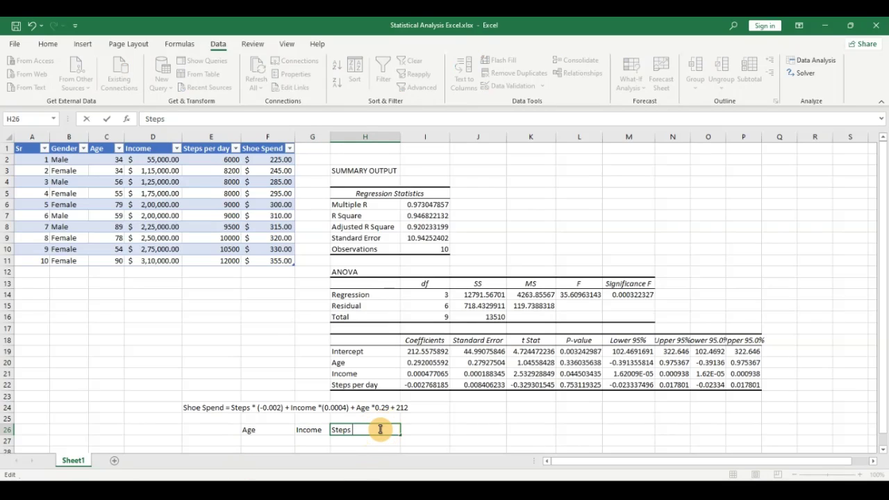
pyautogui.write('per day')
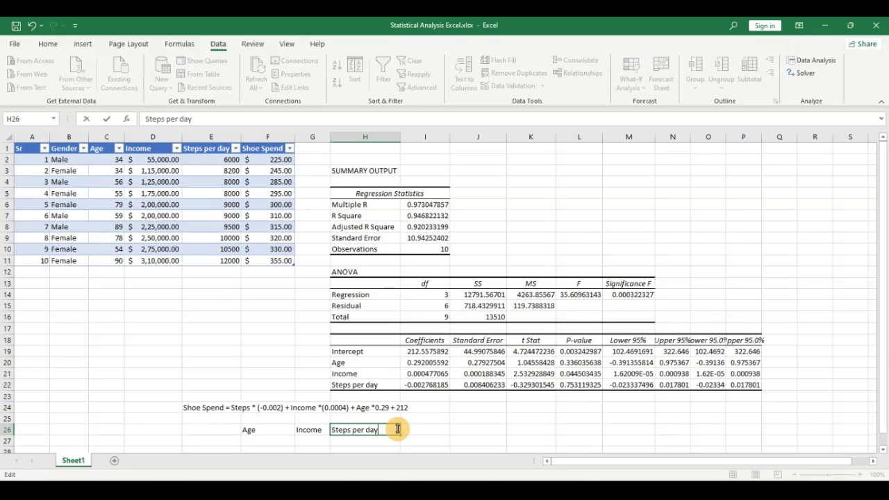
# Step: Add the heading "Shoe spend" in cell I26, beside the Steps per day heading
pyautogui.click(421, 429)
pyautogui.write('Sj')
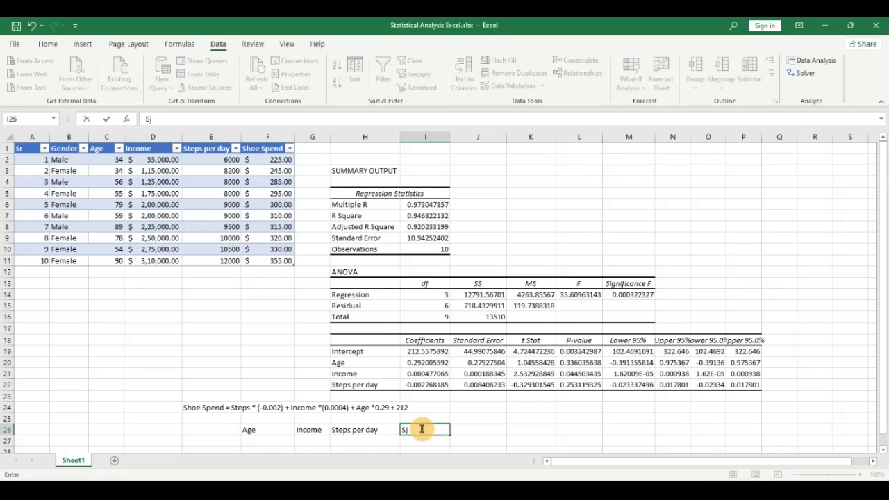
pyautogui.press('BackSpace')
pyautogui.write('how')
pyautogui.press('BackSpace')
pyautogui.write('e spend')
# Step: Enter 0 as the placeholder value for Age, Income and Steps per day in cells F27 to H27
pyautogui.scroll(-1, 394, 404)
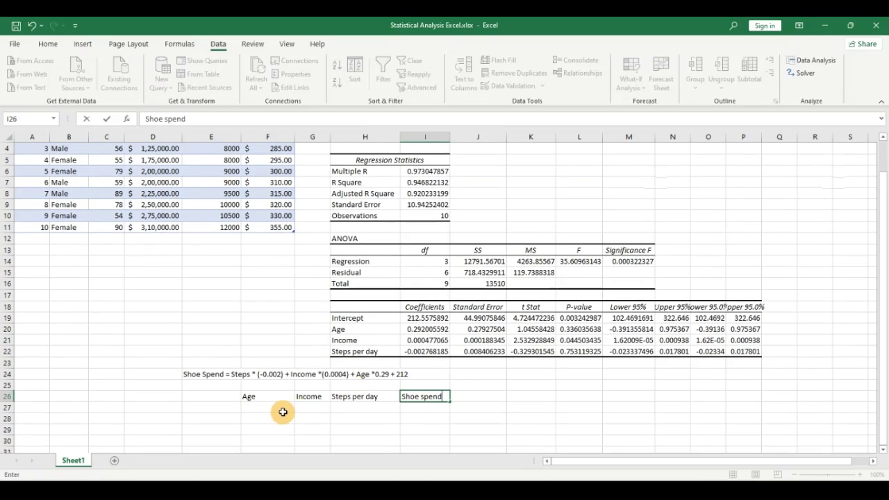
pyautogui.click(268, 410)
pyautogui.press('Tab')
pyautogui.write('0')
pyautogui.press('Tab')
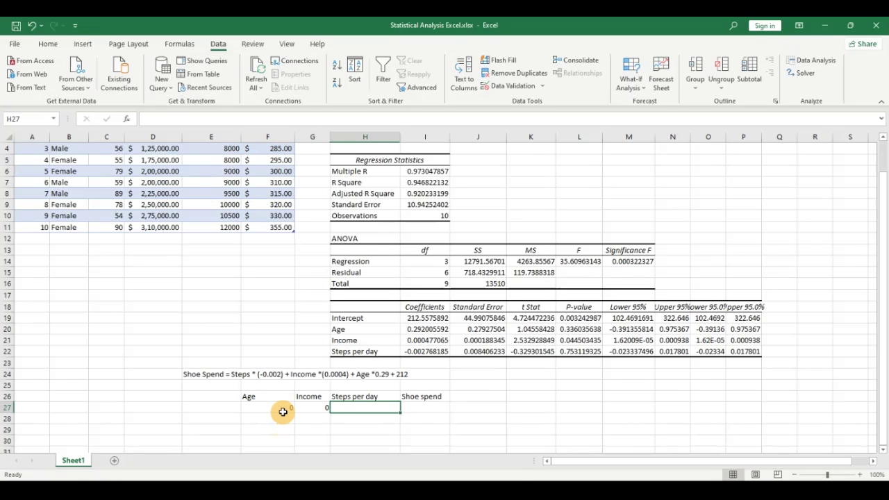
pyautogui.write('0')
pyautogui.press('Tab')
# Step: Start the Shoe spend formula in cell I27 with the age term, (F27*I20), followed by a plus sign
pyautogui.write('=')
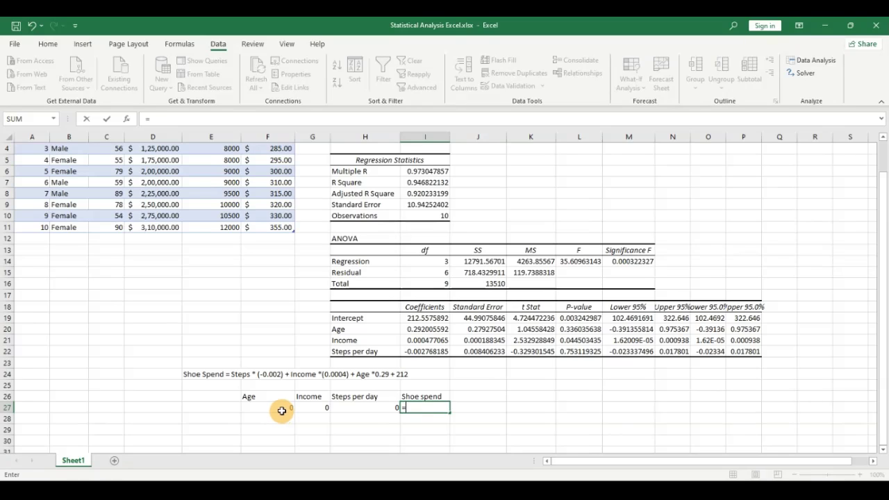
pyautogui.click(282, 412)
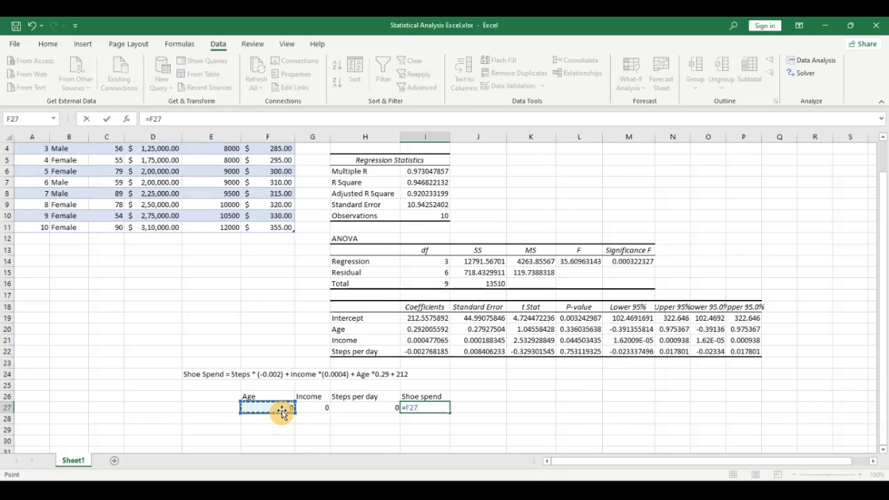
pyautogui.click(410, 409)
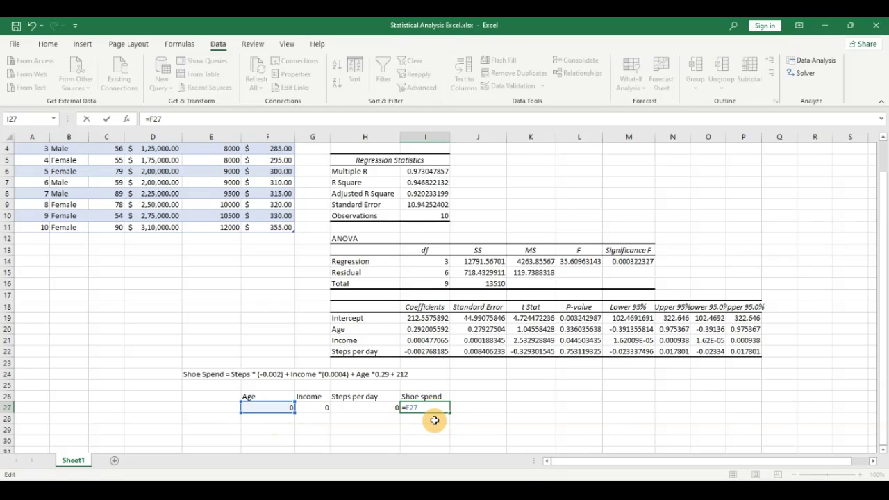
pyautogui.write('(F27')
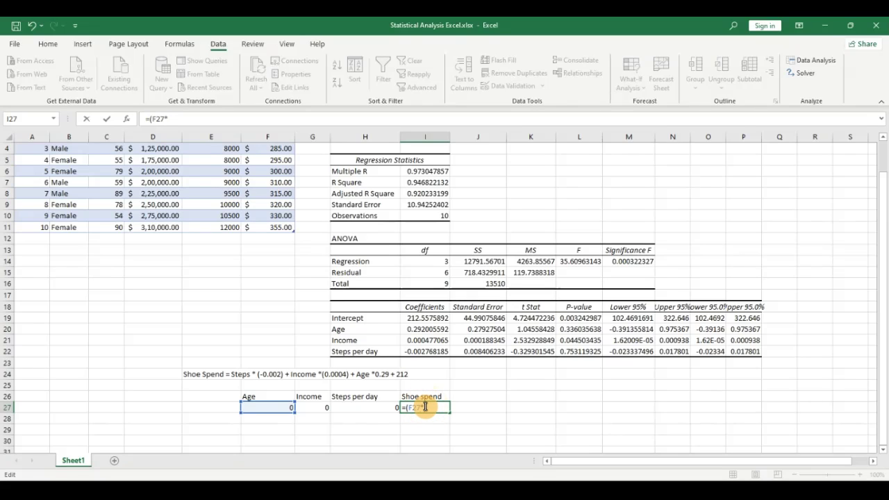
pyautogui.write('*')
pyautogui.click(432, 329)
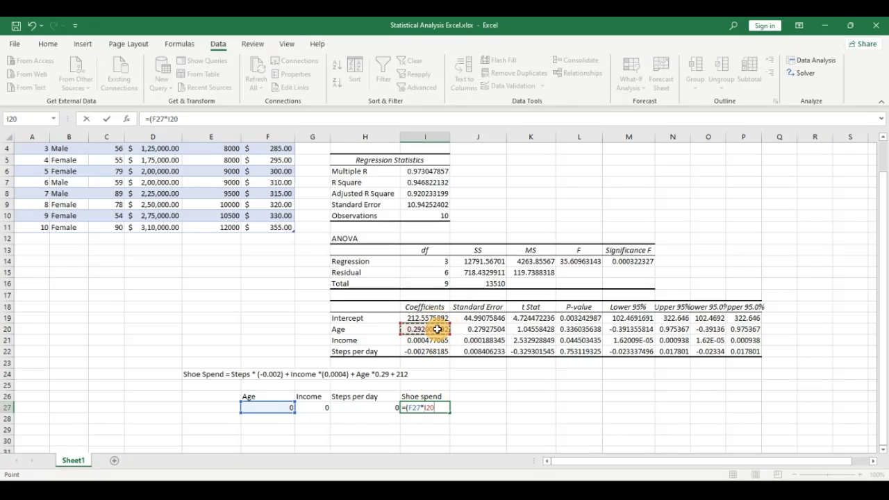
pyautogui.write(') +')
# Step: Add the bracketed income term (G27*I21), income times its coefficient, to the formula in I27
pyautogui.click(318, 408)
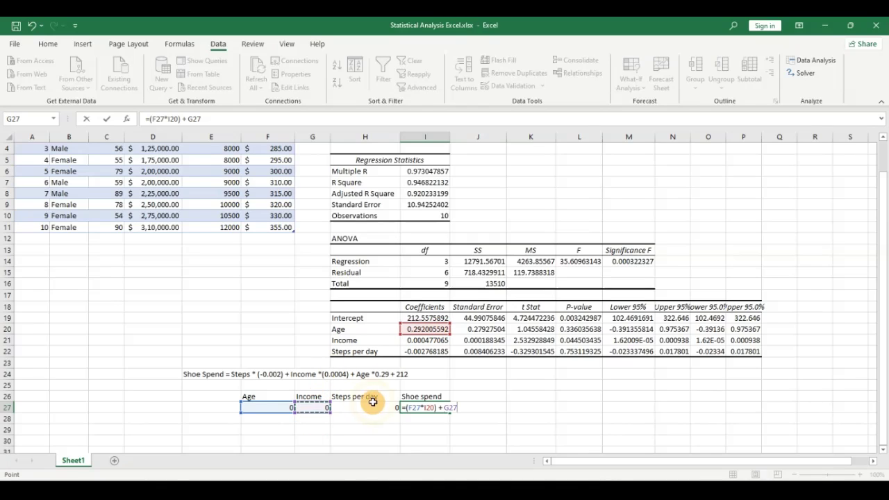
pyautogui.click(444, 407)
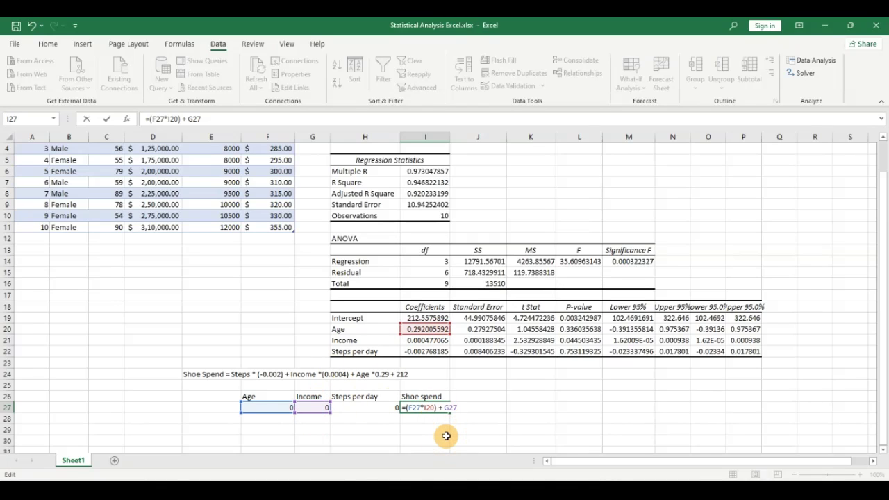
pyautogui.write('(')
pyautogui.click(462, 407)
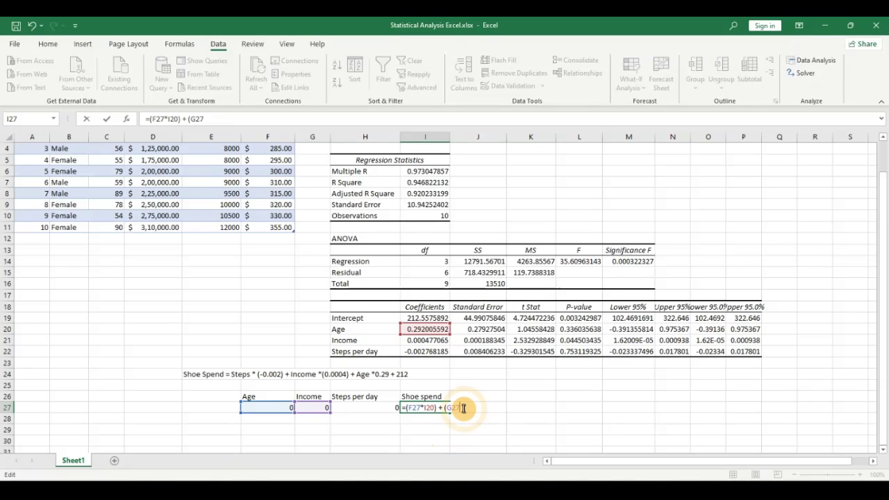
pyautogui.write('*')
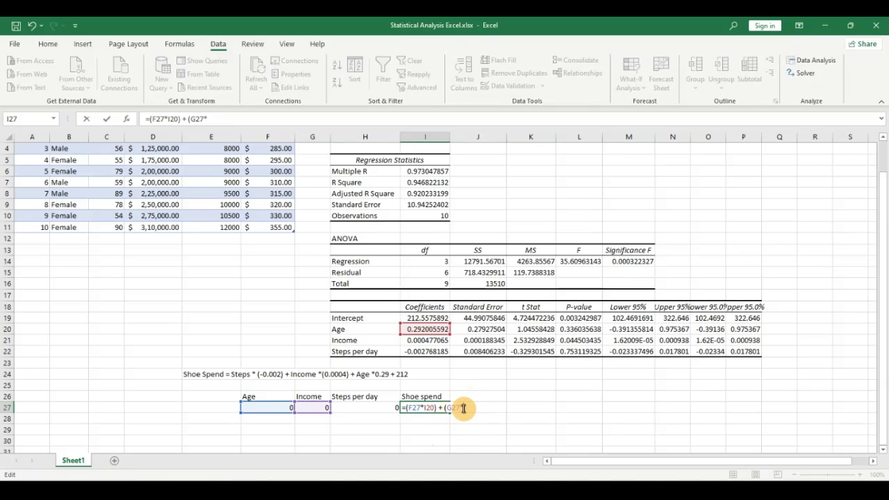
pyautogui.click(425, 341)
pyautogui.write(')')
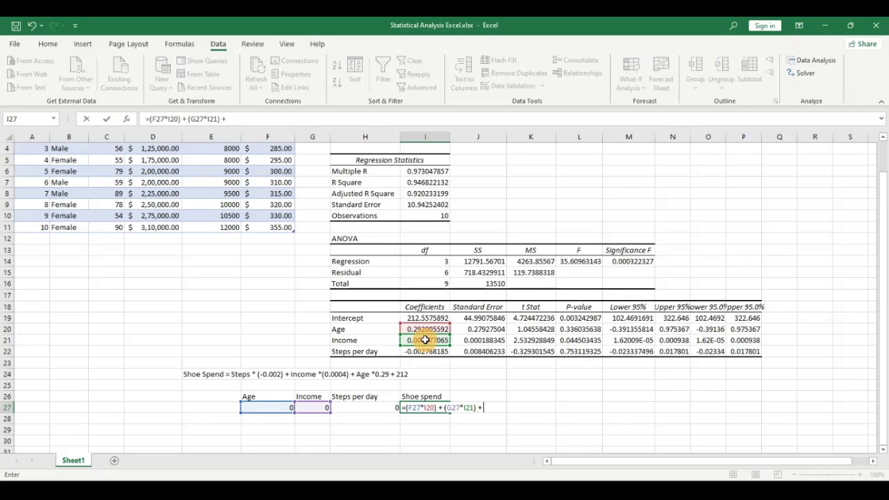
# Step: Complete the formula in I27 by adding the steps term (H27*I22) and the intercept I19
pyautogui.write(' + (')
pyautogui.click(358, 407)
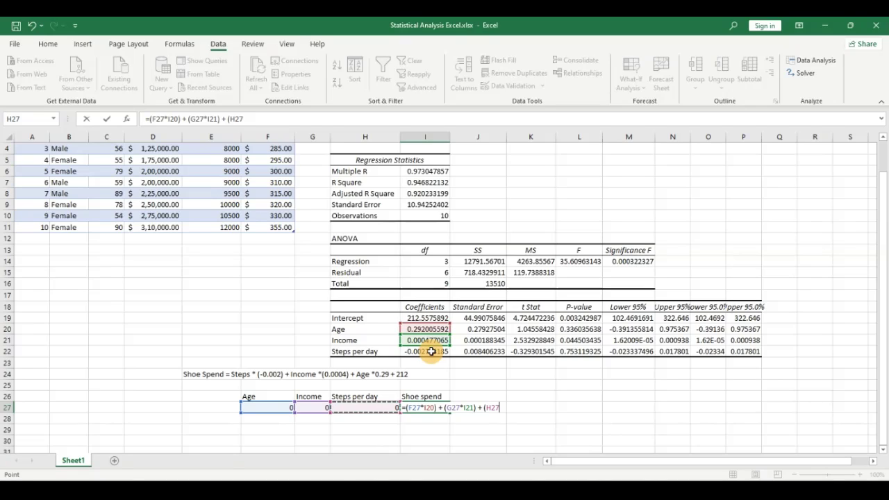
pyautogui.write('*')
pyautogui.click(431, 352)
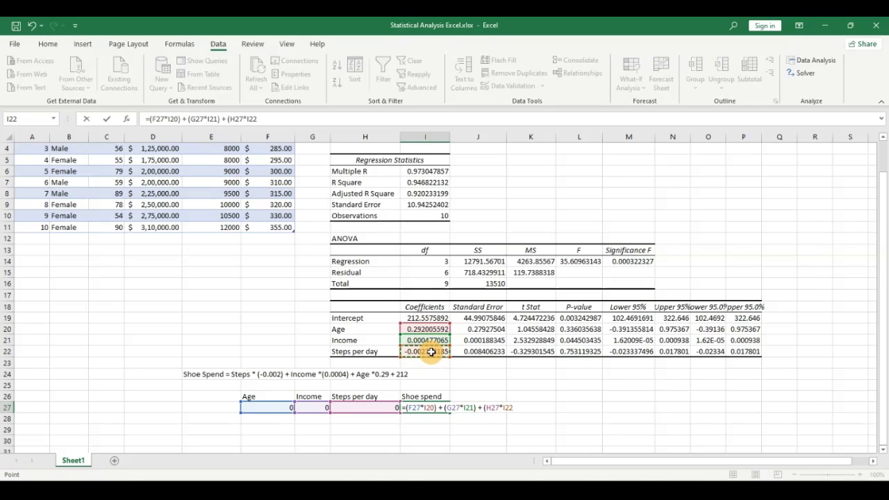
pyautogui.write(') +')
pyautogui.click(432, 318)
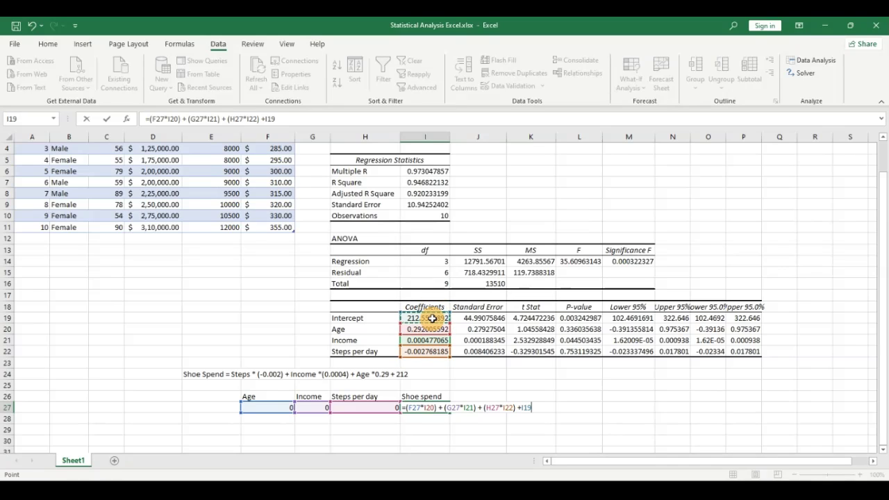
pyautogui.press('Return')
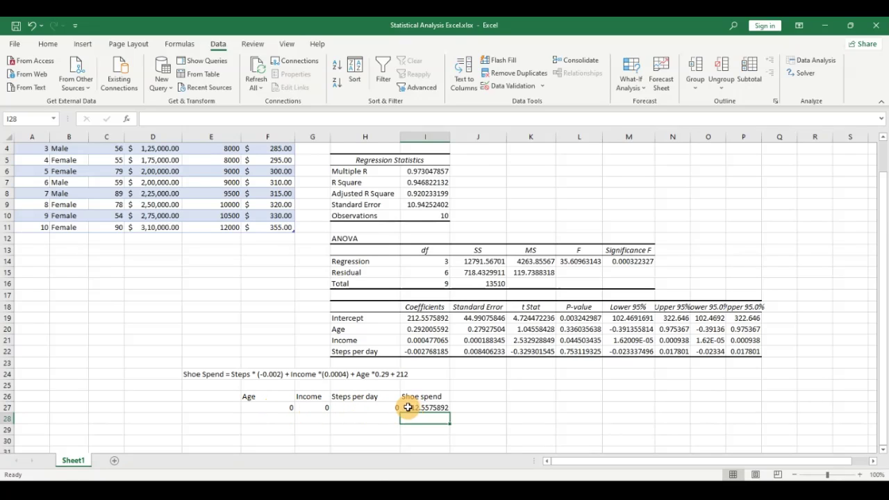
# Step: Set the prediction inputs Age to 60 in cell F27 and Income to 300000 in cell G27
pyautogui.click(266, 406)
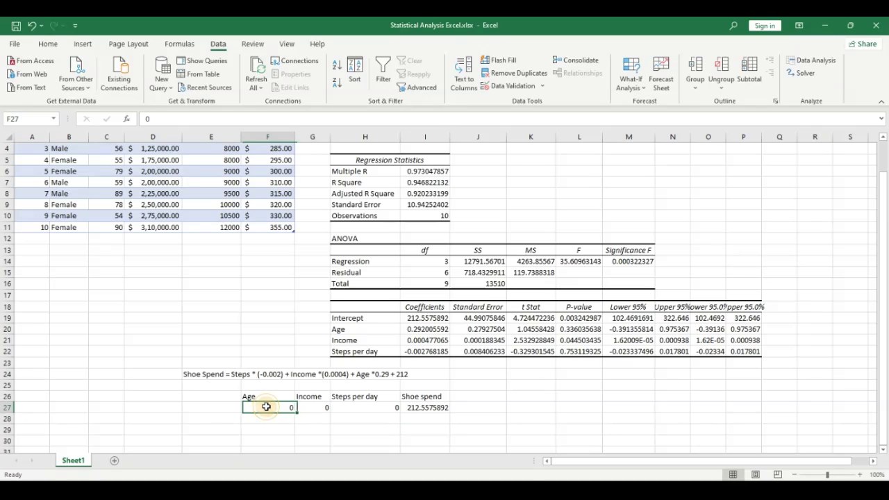
pyautogui.click(266, 407)
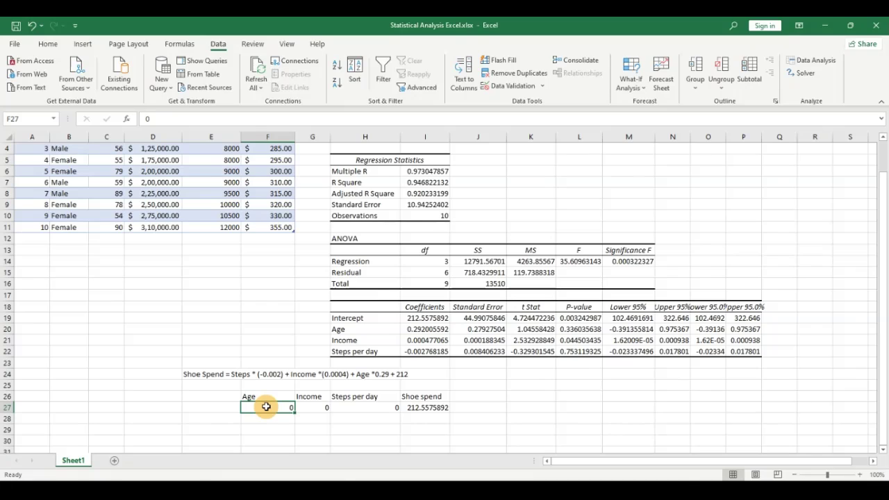
pyautogui.write('60')
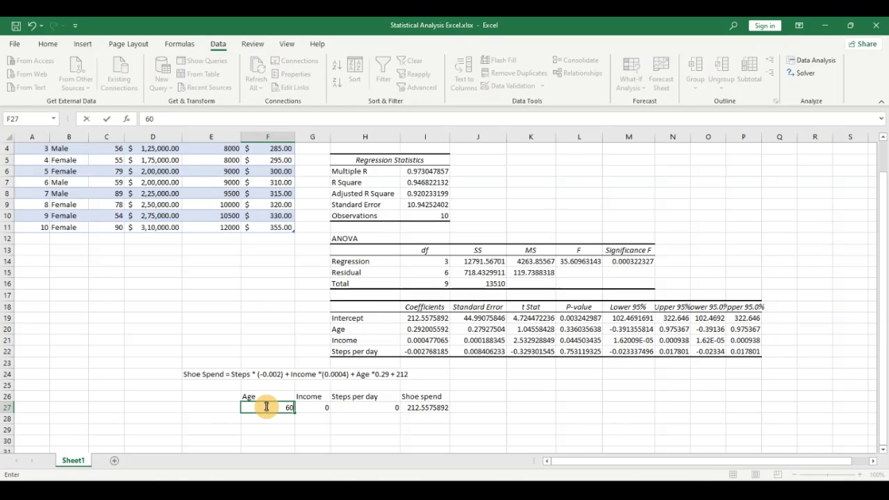
pyautogui.press('Tab')
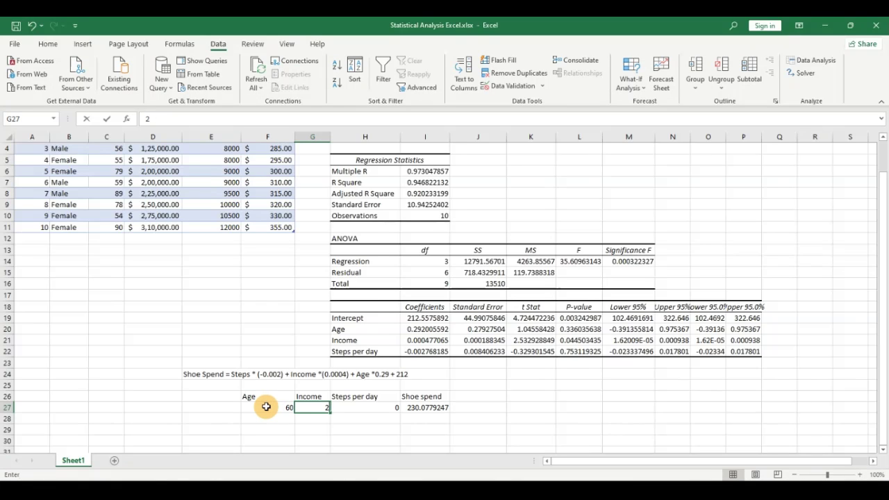
pyautogui.write('275')
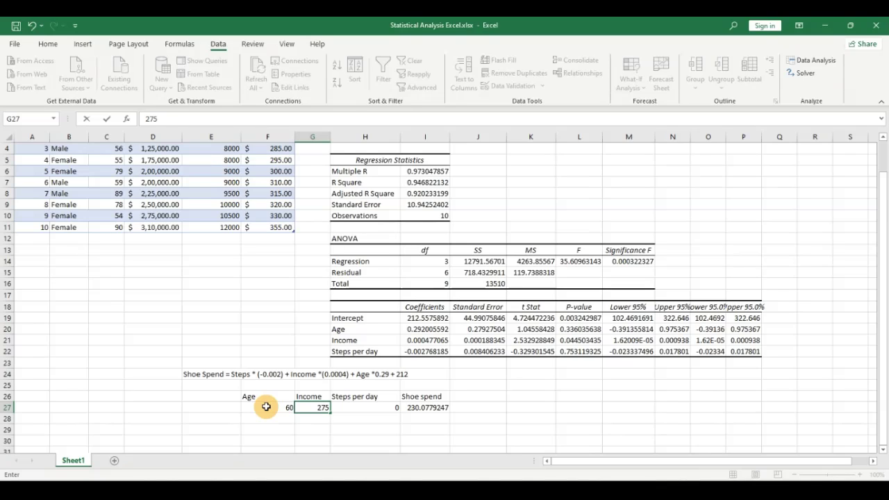
pyautogui.press('BackSpace')
pyautogui.press('BackSpace')
pyautogui.press('BackSpace')
pyautogui.write('300000')
pyautogui.press('Return')
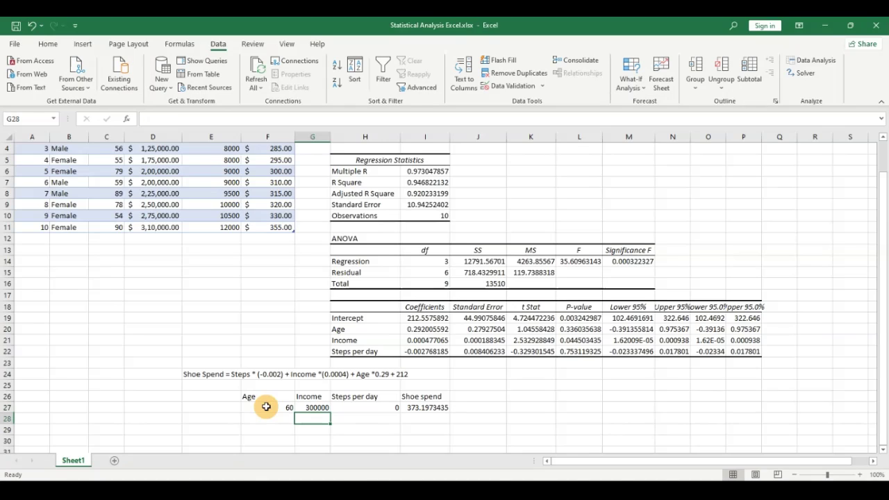
# Step: Set Steps per day to 8000 in cell H27 and check the predicted Shoe spend in I27
pyautogui.press('Up')
pyautogui.press('Right')
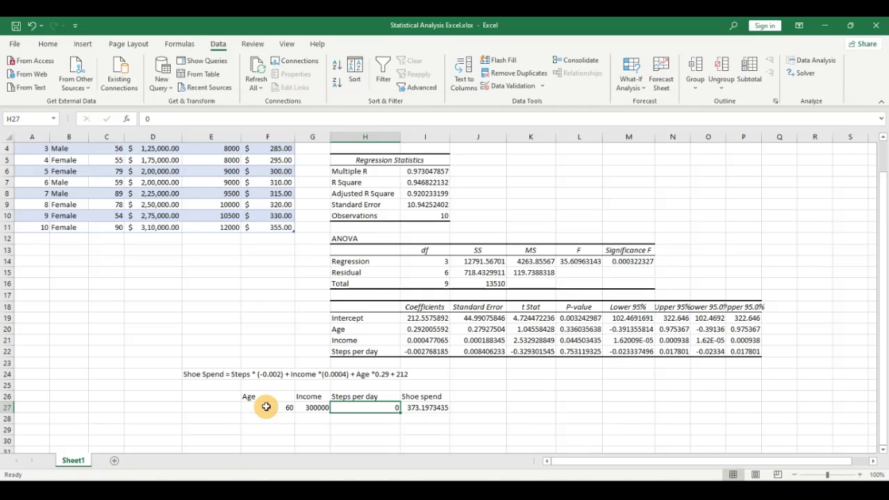
pyautogui.write('8000')
pyautogui.press('Return')
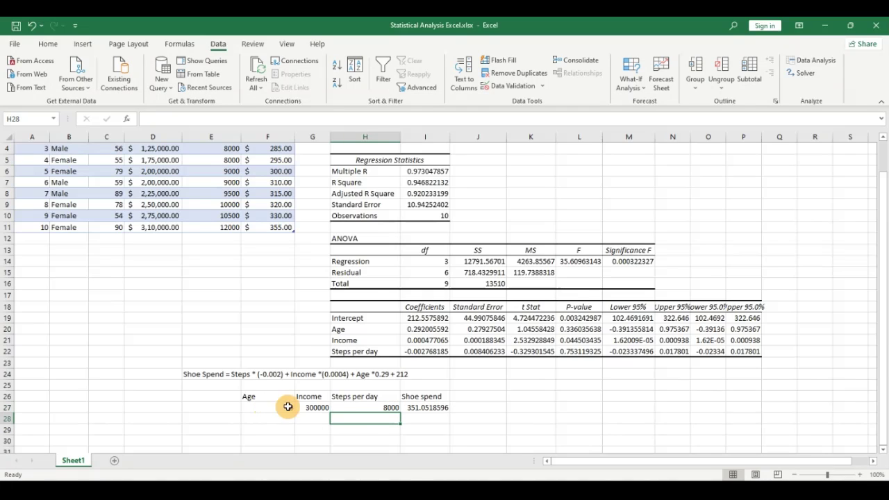
pyautogui.click(420, 408)
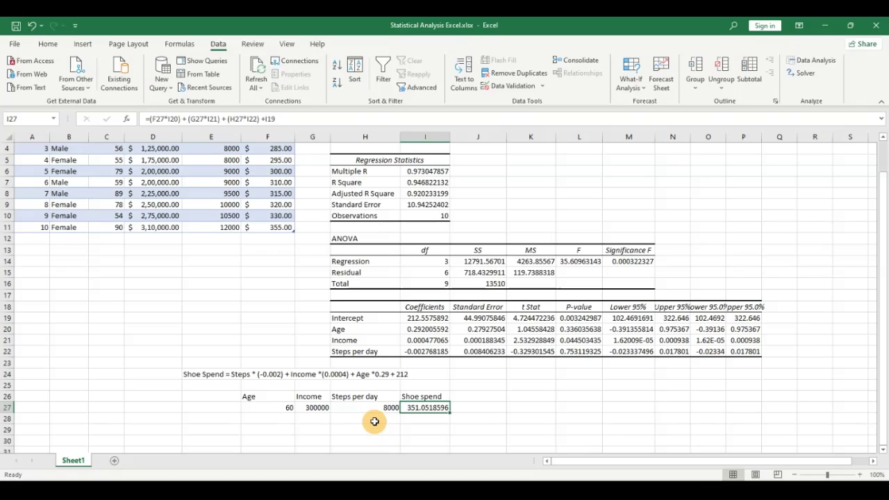
# Step: Convert the prediction range F26:I27 into an Excel table with the first row as headers
pyautogui.scroll(1, 368, 424)
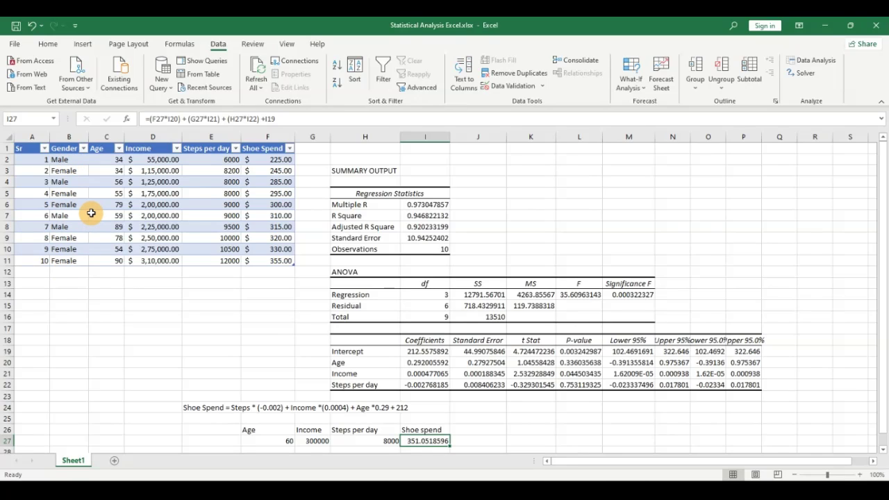
pyautogui.hotkey('ctrl', 't')
pyautogui.press('Return')
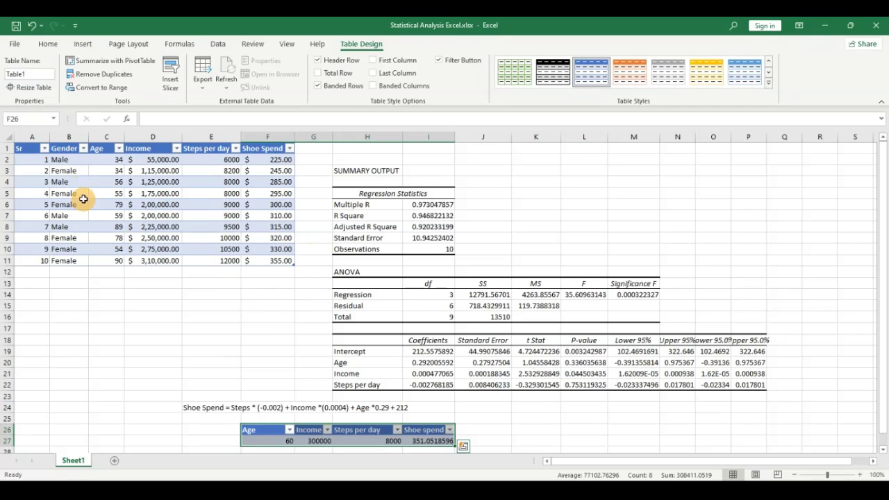
# Step: Load the shoe data table, covering Gender through Shoe Spend in B1:F11, into the Power Query Editor
pyautogui.moveTo(60, 148); pyautogui.dragTo(266, 262)
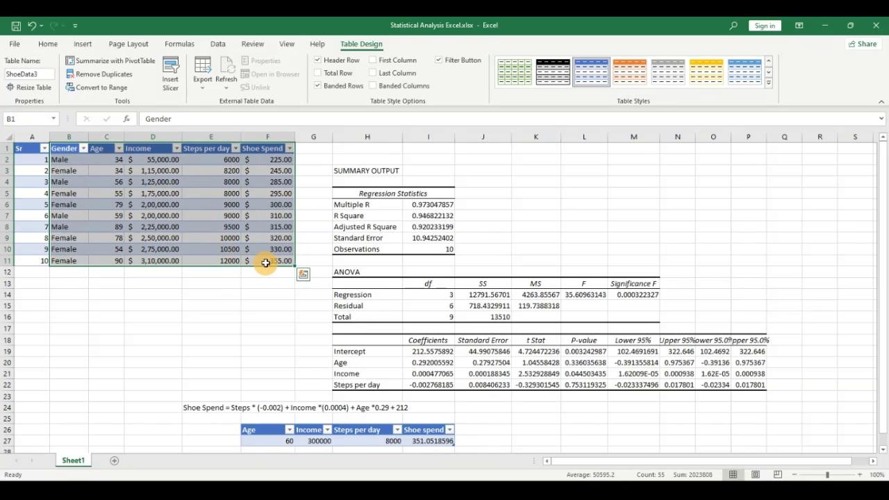
pyautogui.click(217, 45)
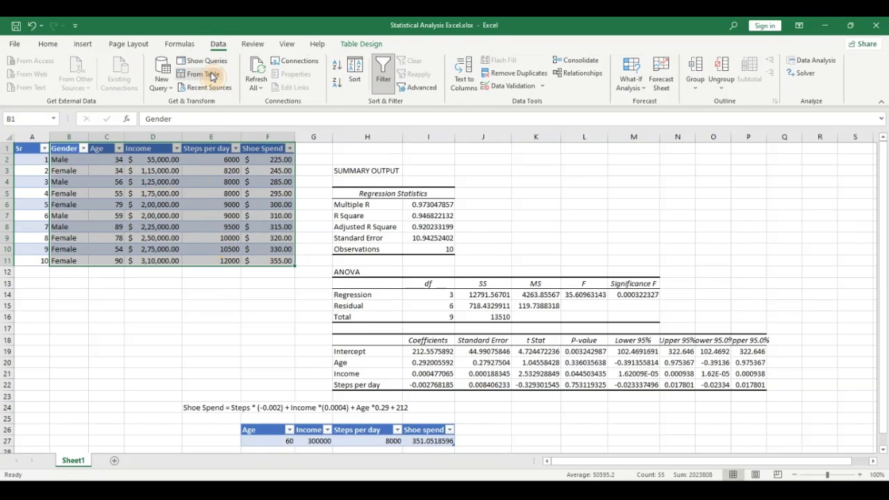
pyautogui.click(212, 74)
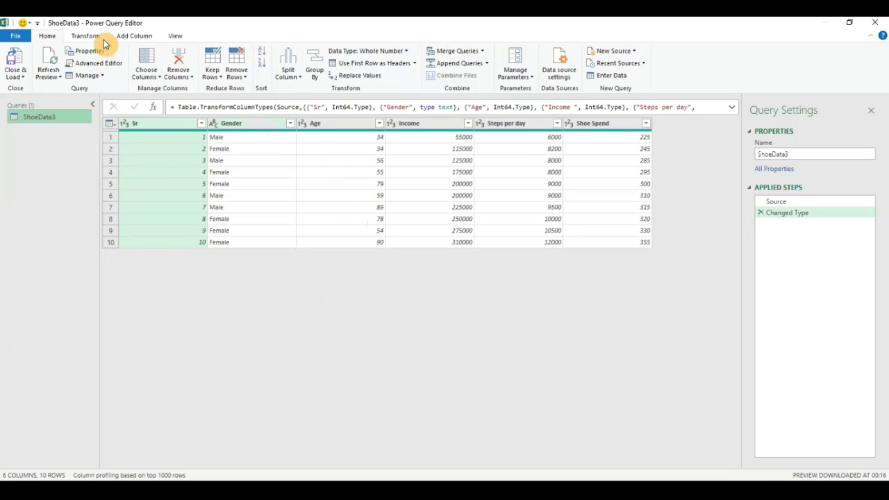
# Step: Add a custom column named Custom with the constant formula = 1 and place it between the Gender and Age columns
pyautogui.click(124, 36)
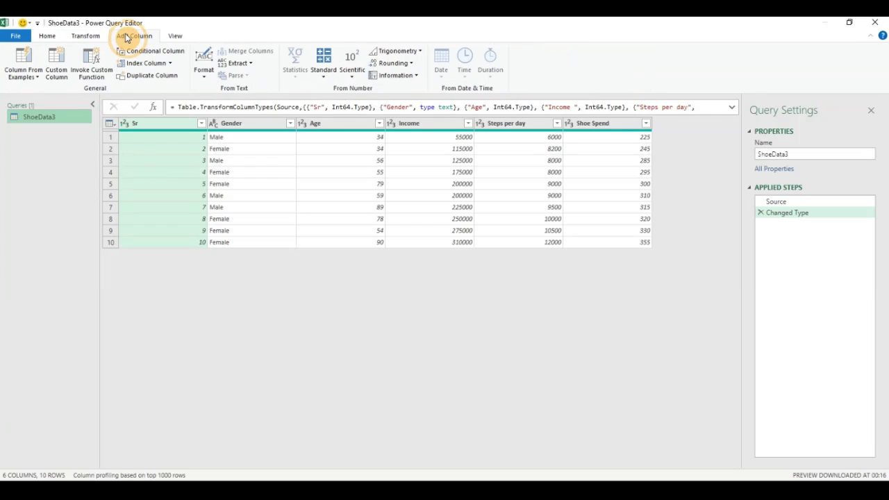
pyautogui.click(61, 78)
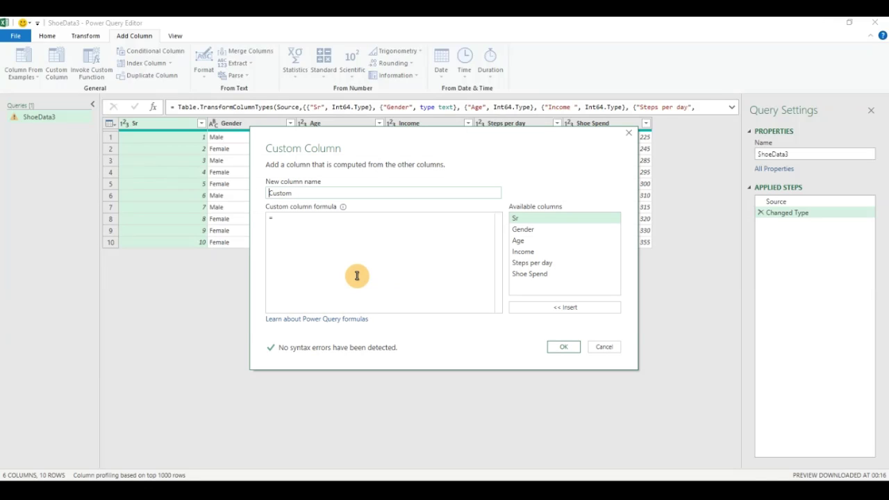
pyautogui.click(333, 227)
pyautogui.write('1')
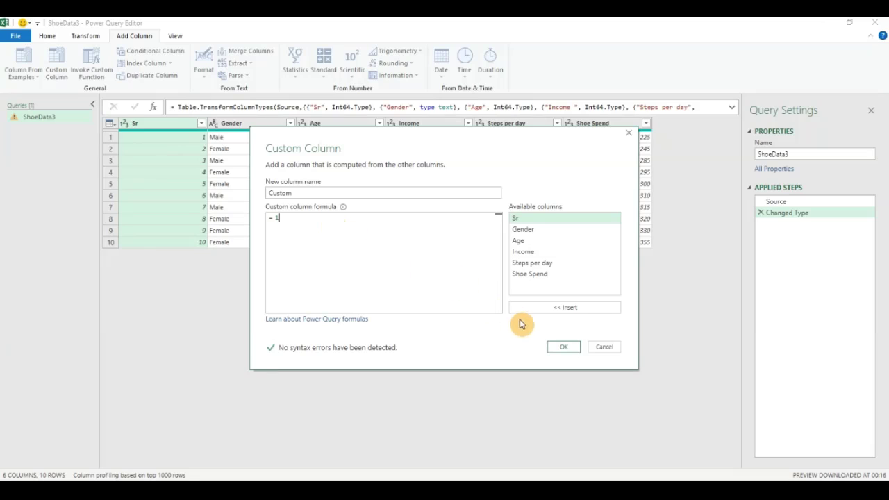
pyautogui.click(564, 348)
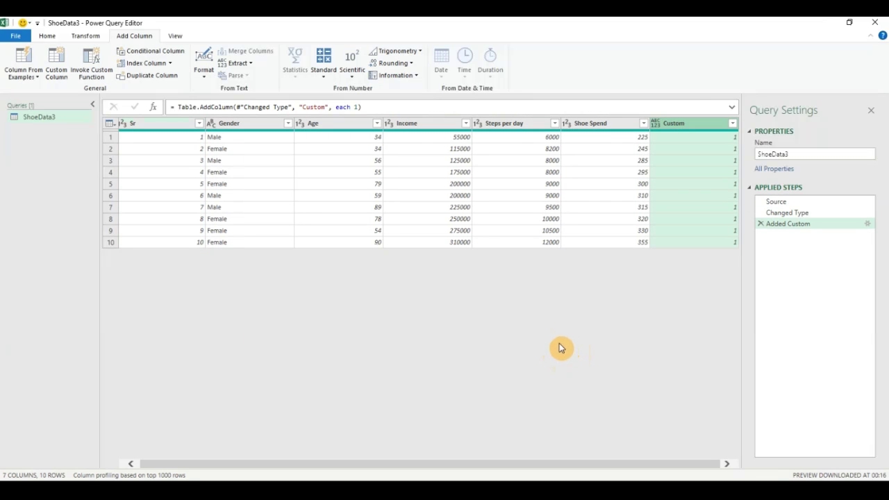
pyautogui.moveTo(655, 125); pyautogui.dragTo(323, 141)
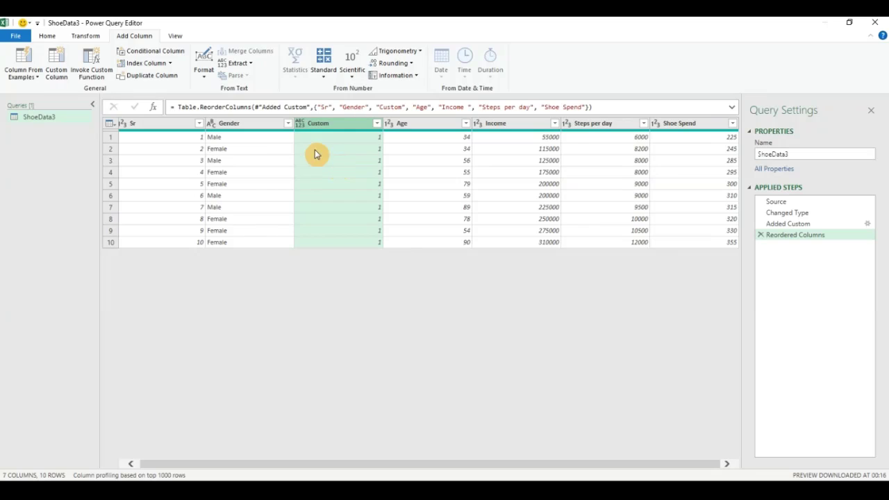
# Step: Pivot the Gender column using Custom as the values column and a count of all values as the aggregate function
pyautogui.click(240, 125)
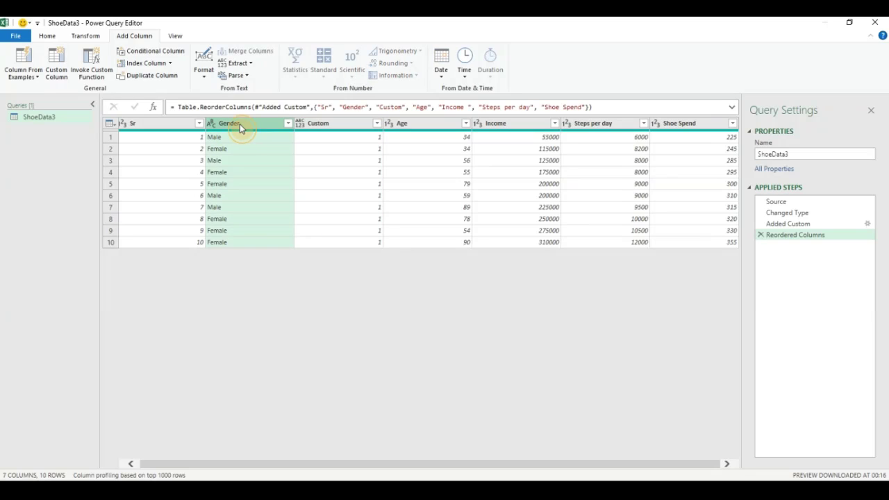
pyautogui.click(86, 35)
pyautogui.click(220, 75)
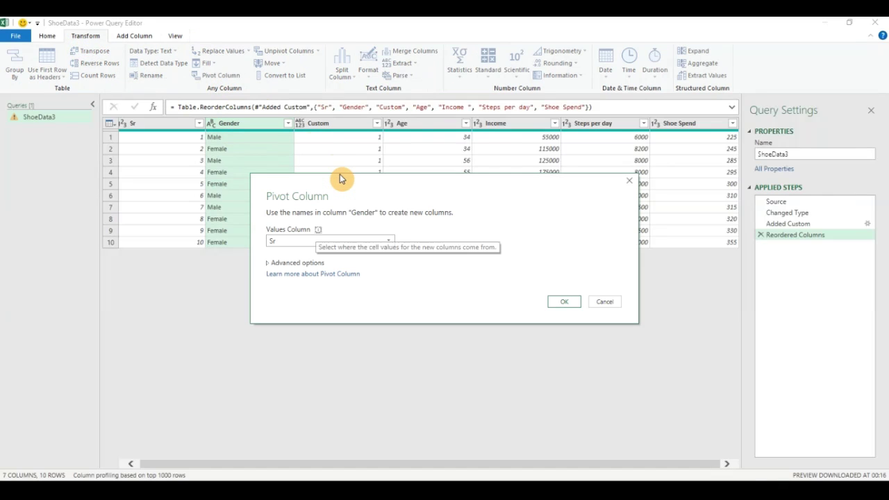
pyautogui.click(298, 241)
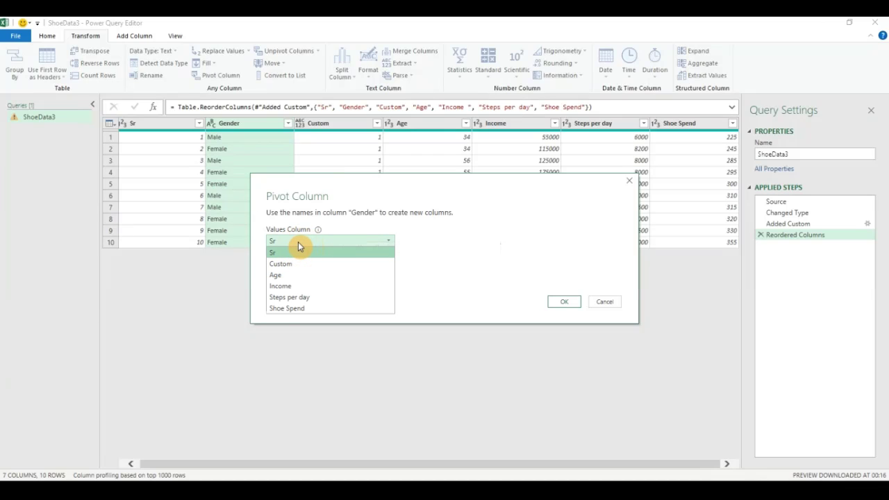
pyautogui.click(294, 263)
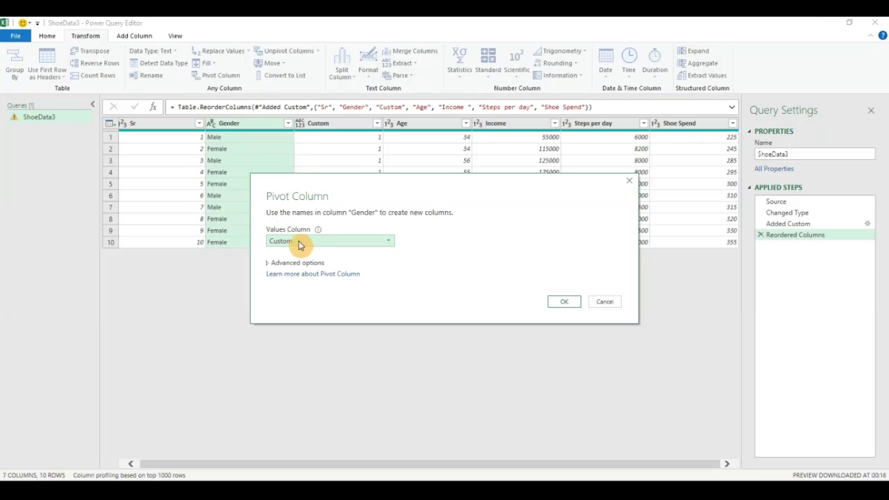
pyautogui.click(269, 270)
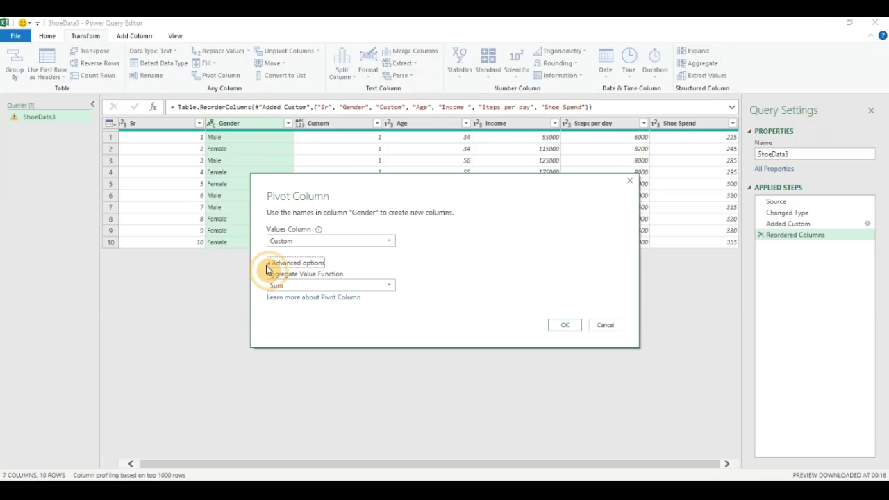
pyautogui.click(335, 286)
pyautogui.click(330, 297)
pyautogui.click(562, 327)
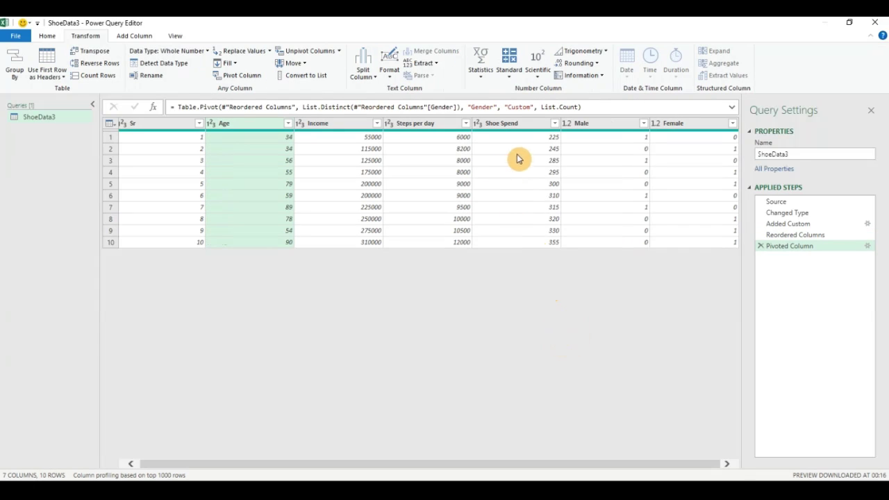
# Step: Move the Male and Female columns between Sr and Age, and check their values in the first two rows
pyautogui.moveTo(608, 129); pyautogui.dragTo(244, 132)
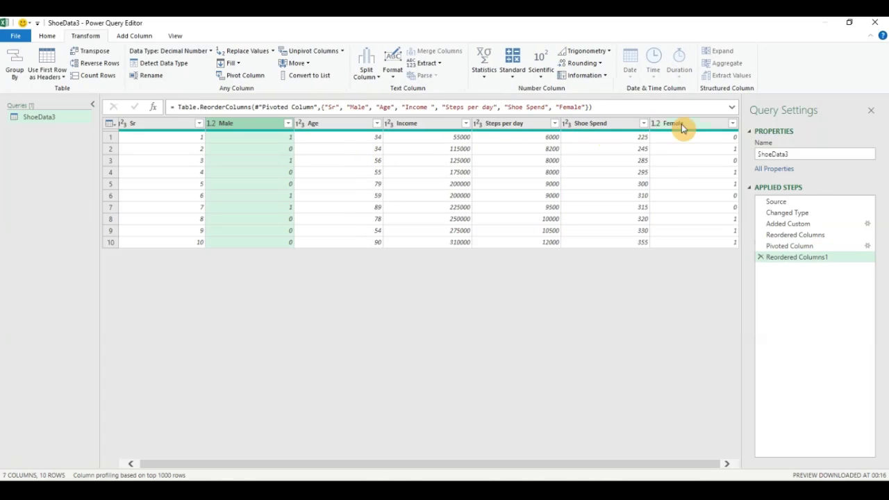
pyautogui.moveTo(680, 127); pyautogui.dragTo(311, 135)
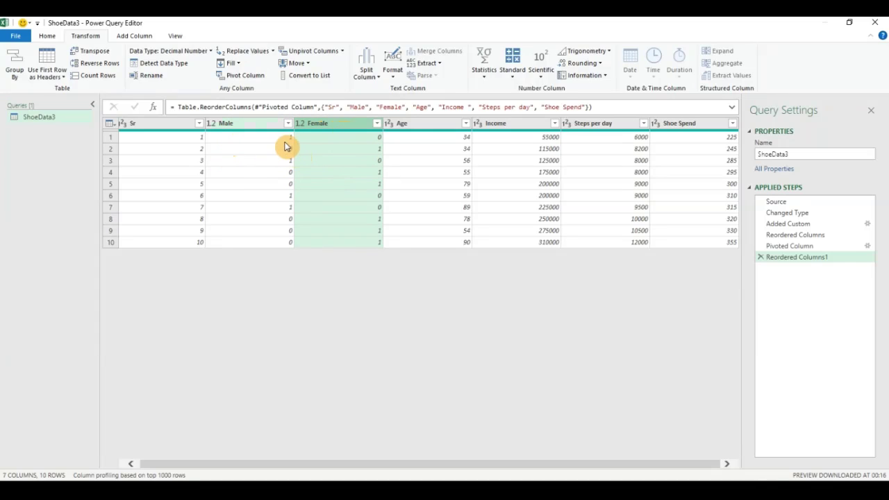
pyautogui.click(285, 140)
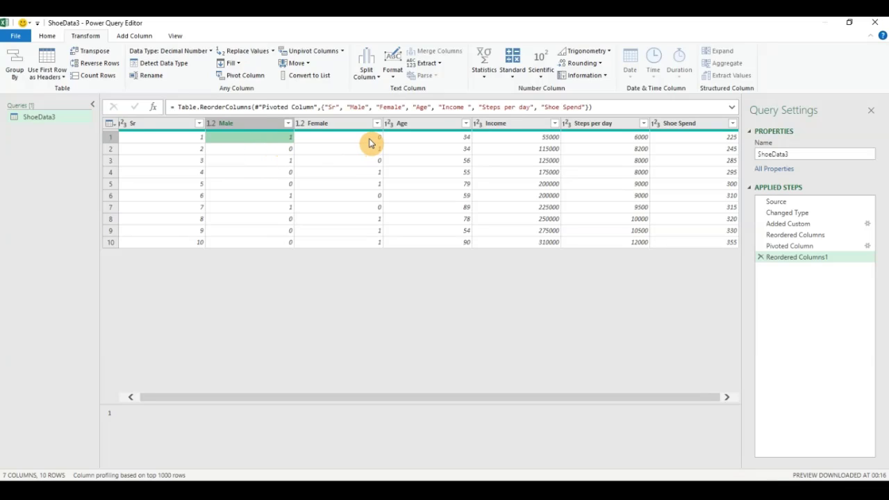
pyautogui.click(262, 150)
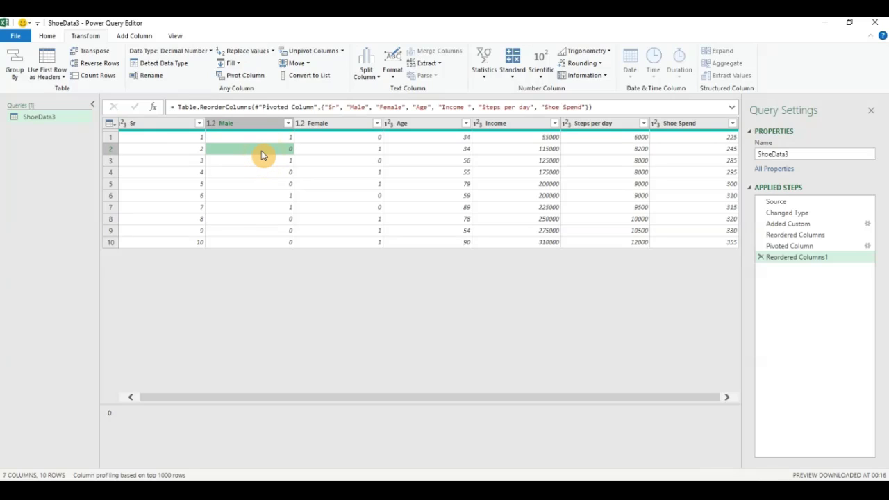
pyautogui.click(353, 149)
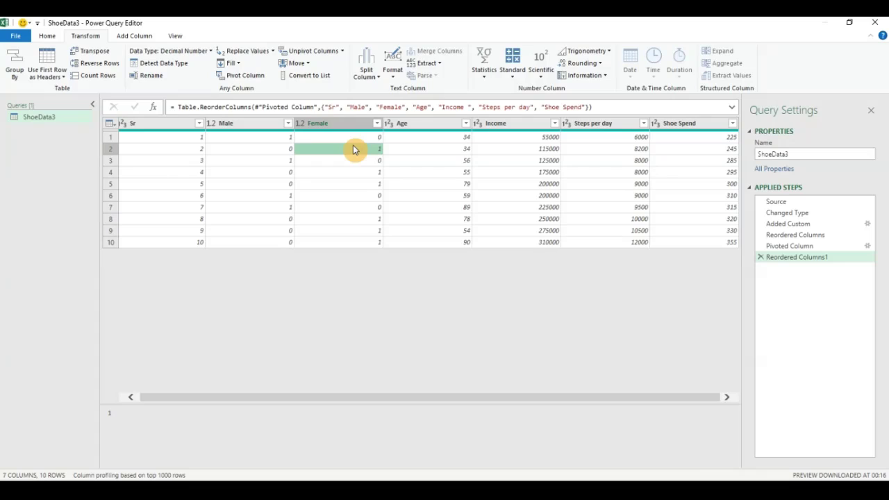
pyautogui.click(254, 123)
pyautogui.click(329, 125)
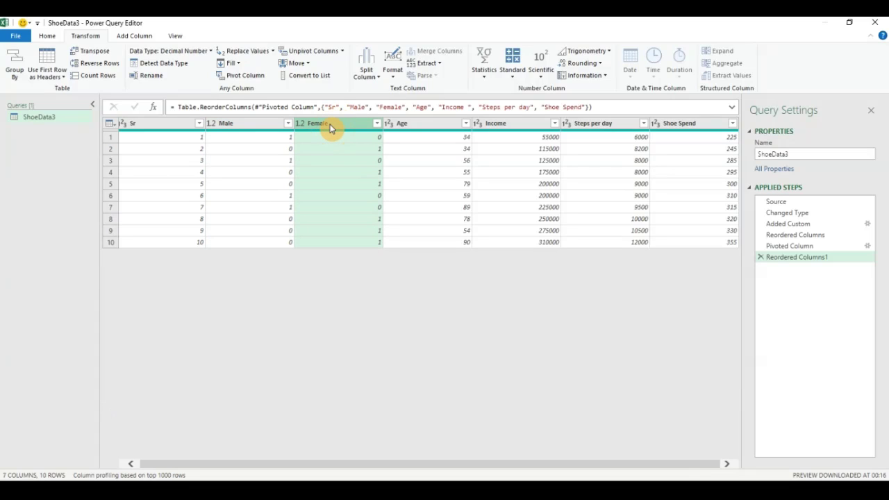
# Step: Load the query as a table on a new worksheet and select its Male through Shoe Spend data in B2:G11
pyautogui.click(40, 40)
pyautogui.click(16, 75)
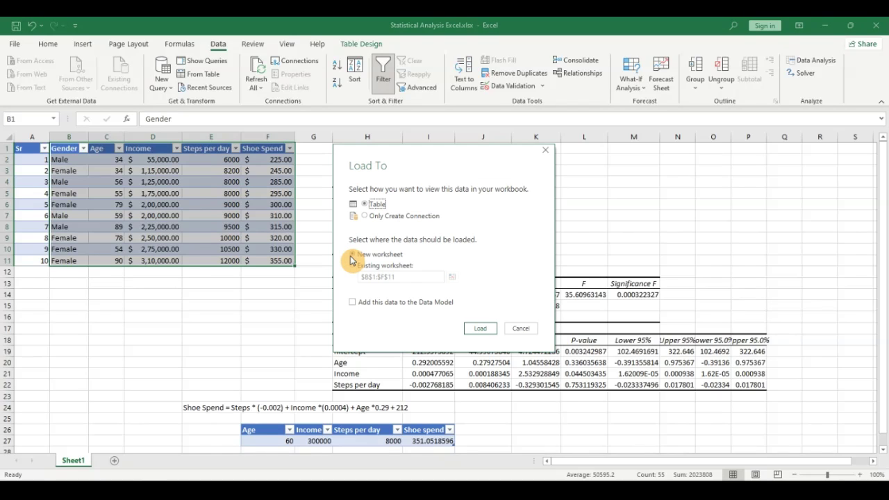
pyautogui.click(479, 329)
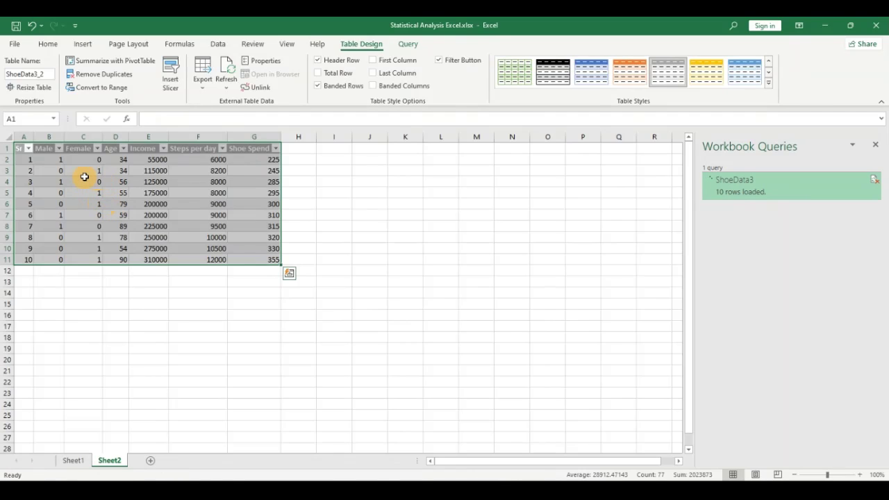
pyautogui.moveTo(53, 160); pyautogui.dragTo(251, 259)
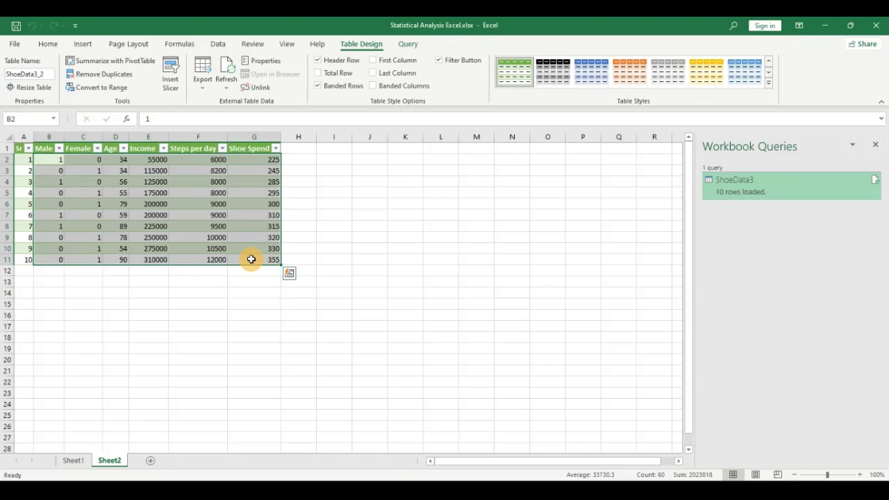